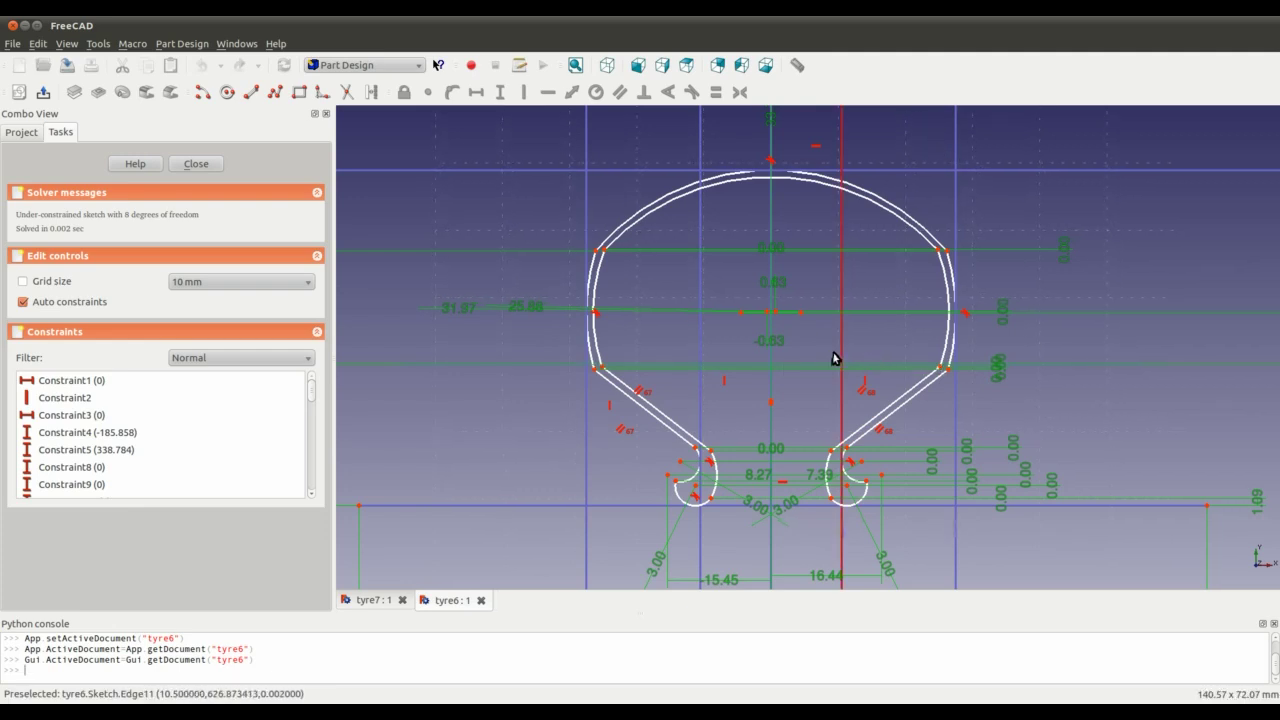
# Examine the tyre cross-section sketch in tyre6, including its double-walled outline, bead hooks, construction lines and dimension constraints.
pyautogui.scroll(-2, 835, 357)
pyautogui.scroll(2, 783, 490)
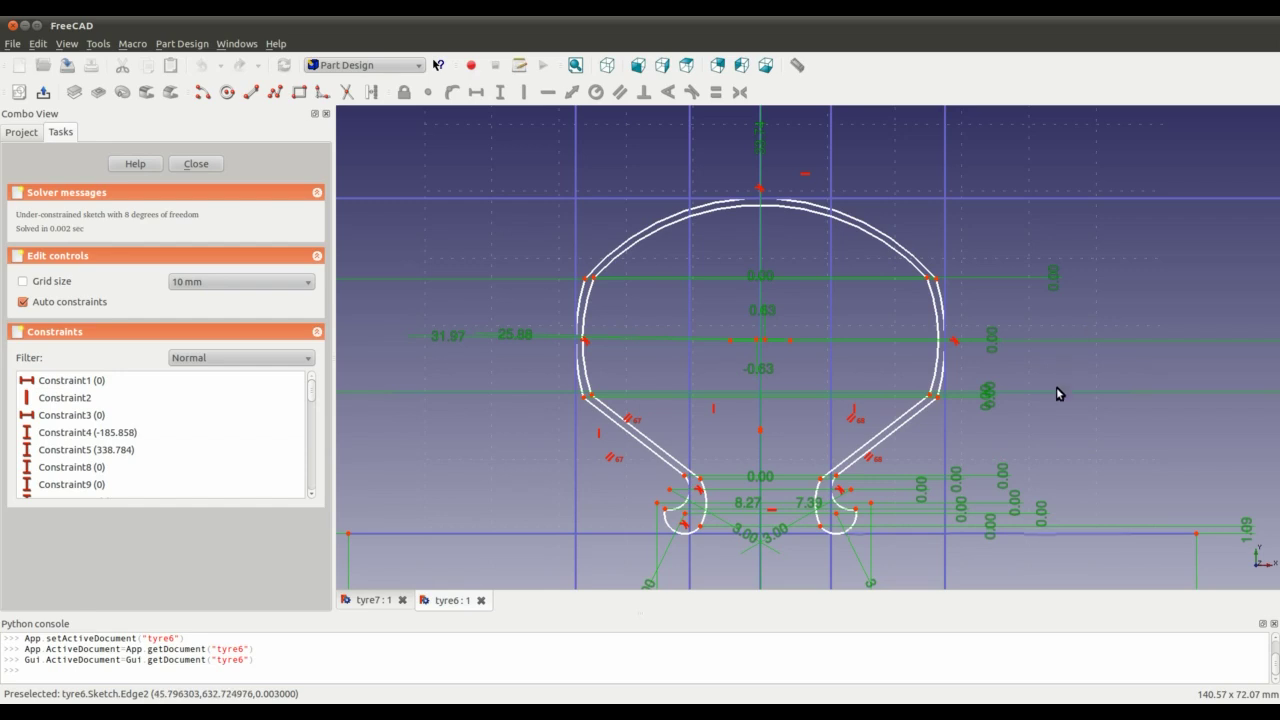
pyautogui.moveTo(1054, 390)
pyautogui.mouseDown(button='middle')
pyautogui.moveTo(1040, 366)
pyautogui.moveTo(1047, 395)
pyautogui.mouseUp(button='middle')
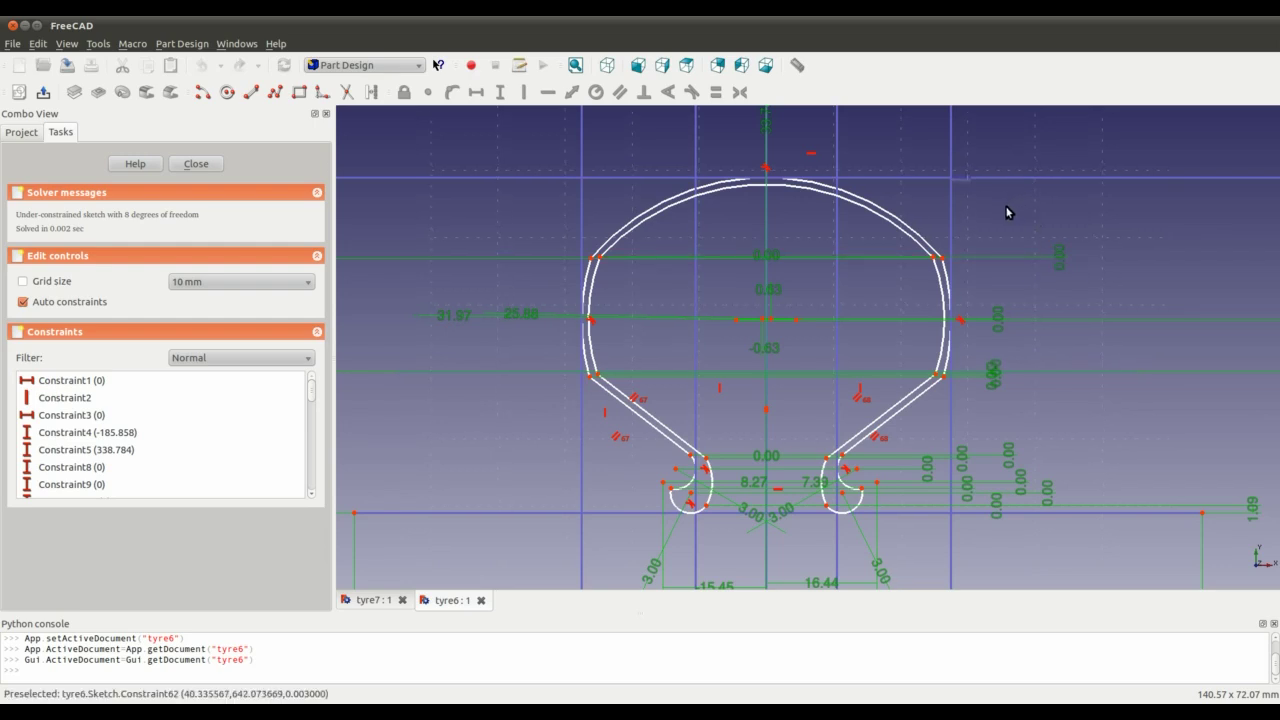
pyautogui.moveTo(1008, 212)
pyautogui.mouseDown(button='middle')
pyautogui.moveTo(1029, 240)
pyautogui.moveTo(1006, 283)
pyautogui.moveTo(1021, 233)
pyautogui.mouseUp(button='middle')
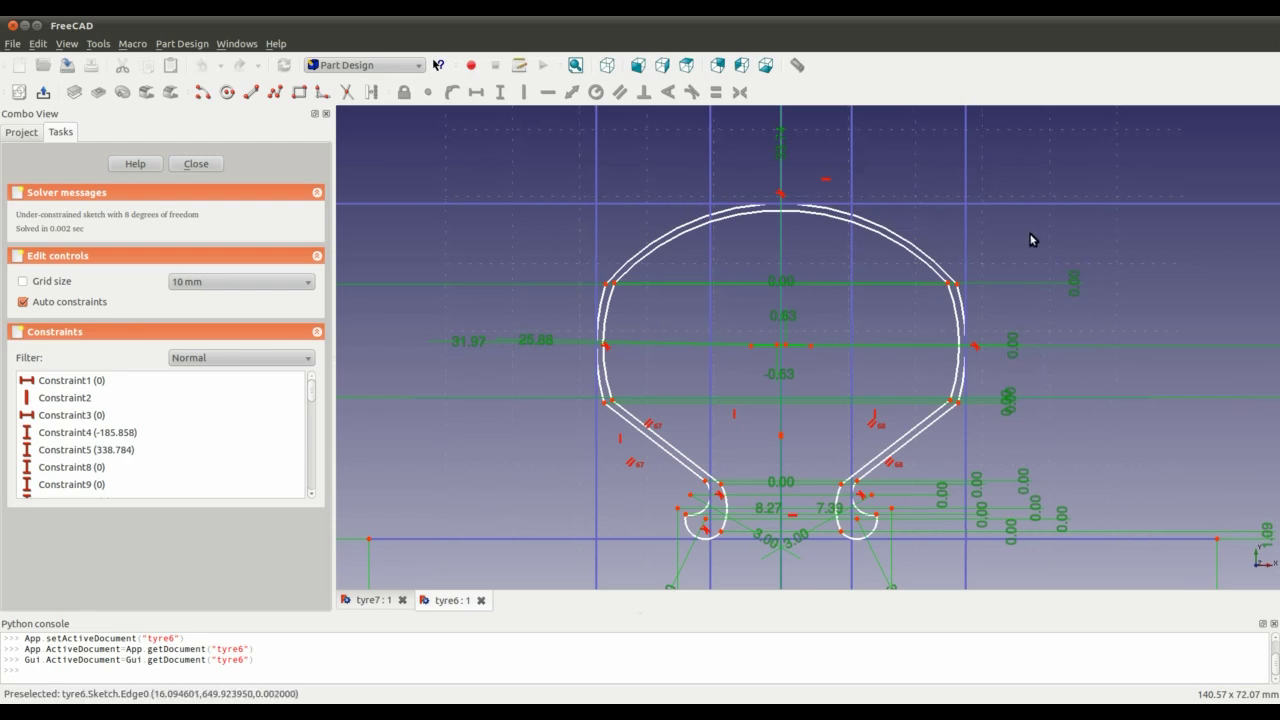
pyautogui.scroll(-1, 990, 252)
pyautogui.scroll(-2, 990, 248)
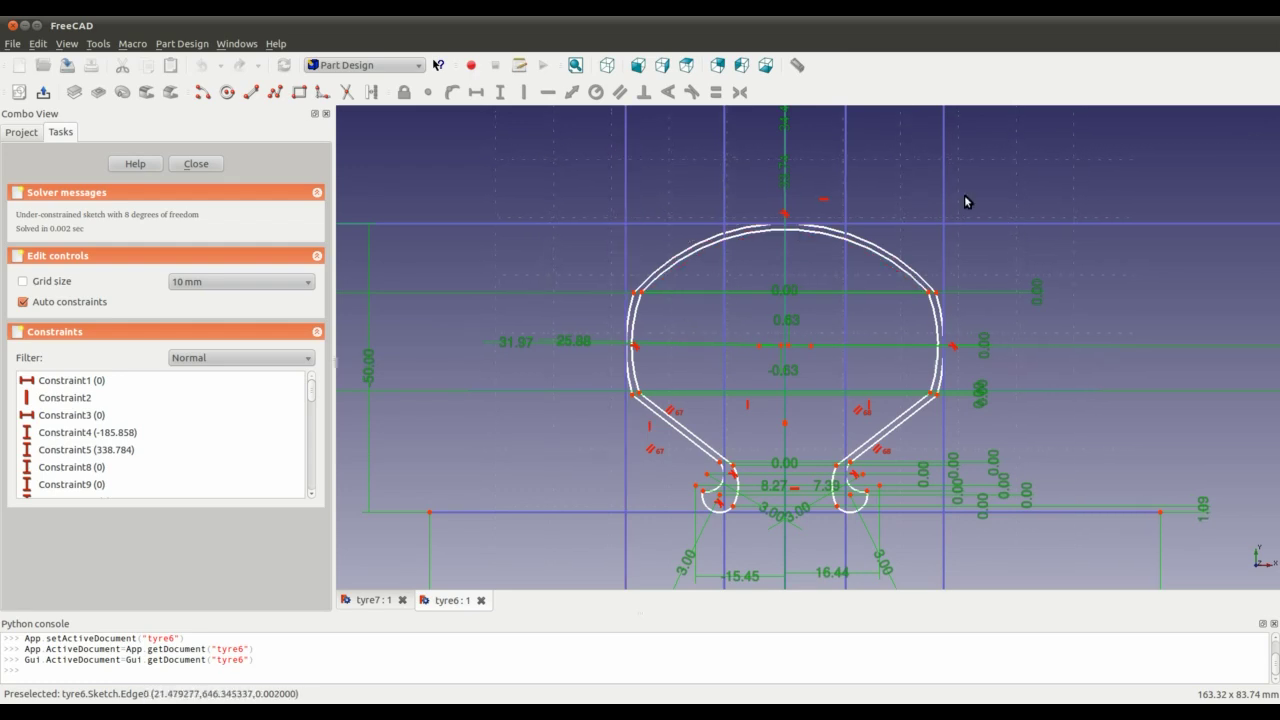
pyautogui.moveTo(1043, 191); pyautogui.dragTo(1019, 240, button='middle')
pyautogui.scroll(-2, 1014, 234)
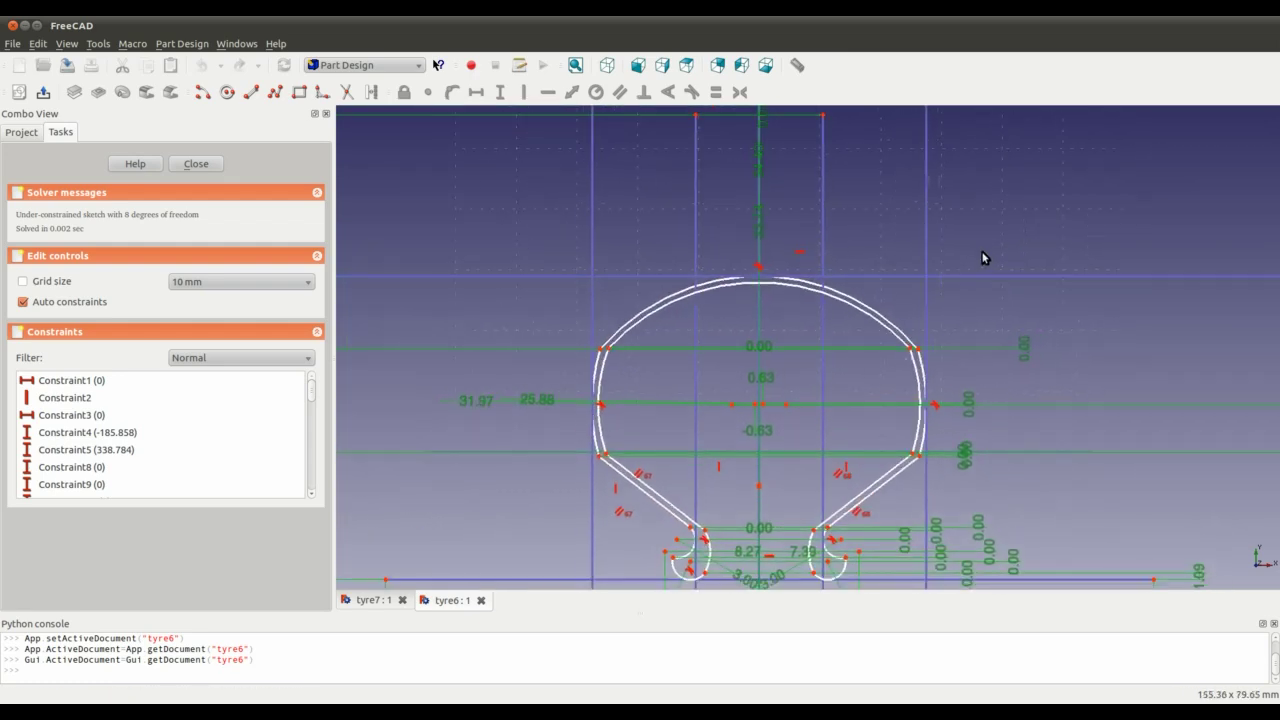
pyautogui.scroll(-3, 982, 258)
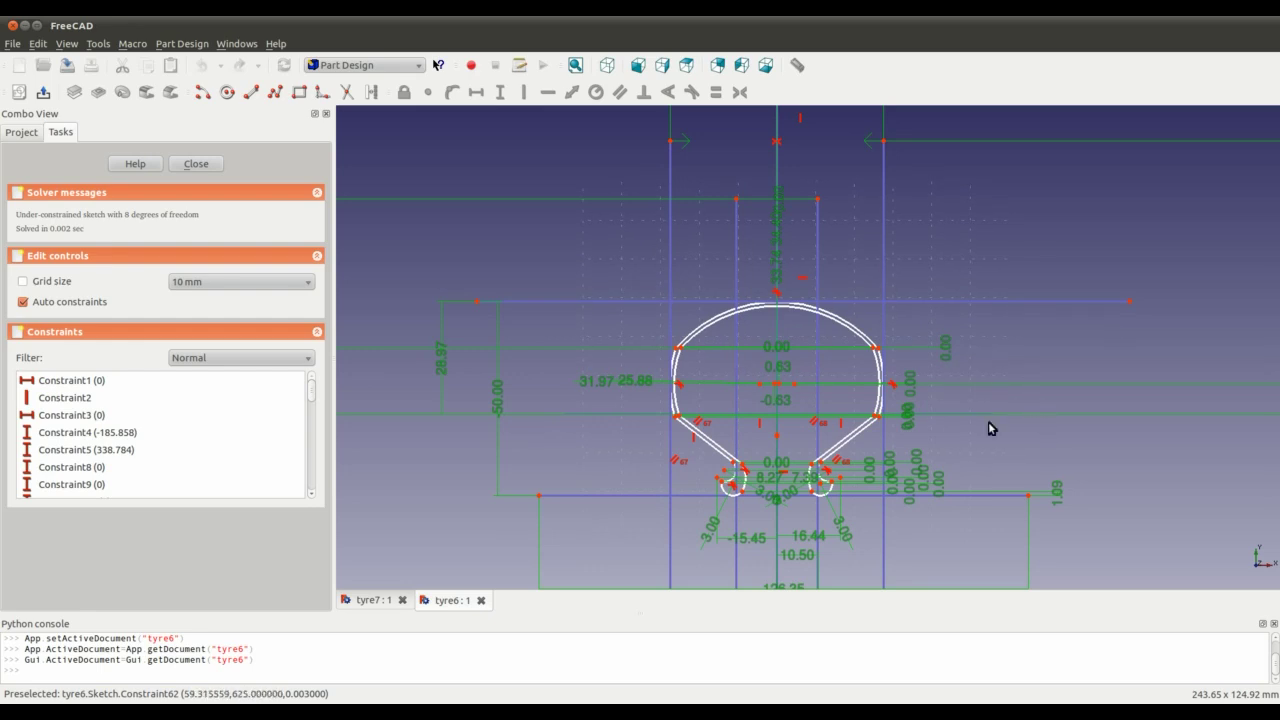
pyautogui.moveTo(991, 429)
pyautogui.mouseDown(button='middle')
pyautogui.moveTo(985, 370)
pyautogui.moveTo(740, 390)
pyautogui.moveTo(845, 368)
pyautogui.moveTo(955, 367)
pyautogui.mouseUp(button='middle')
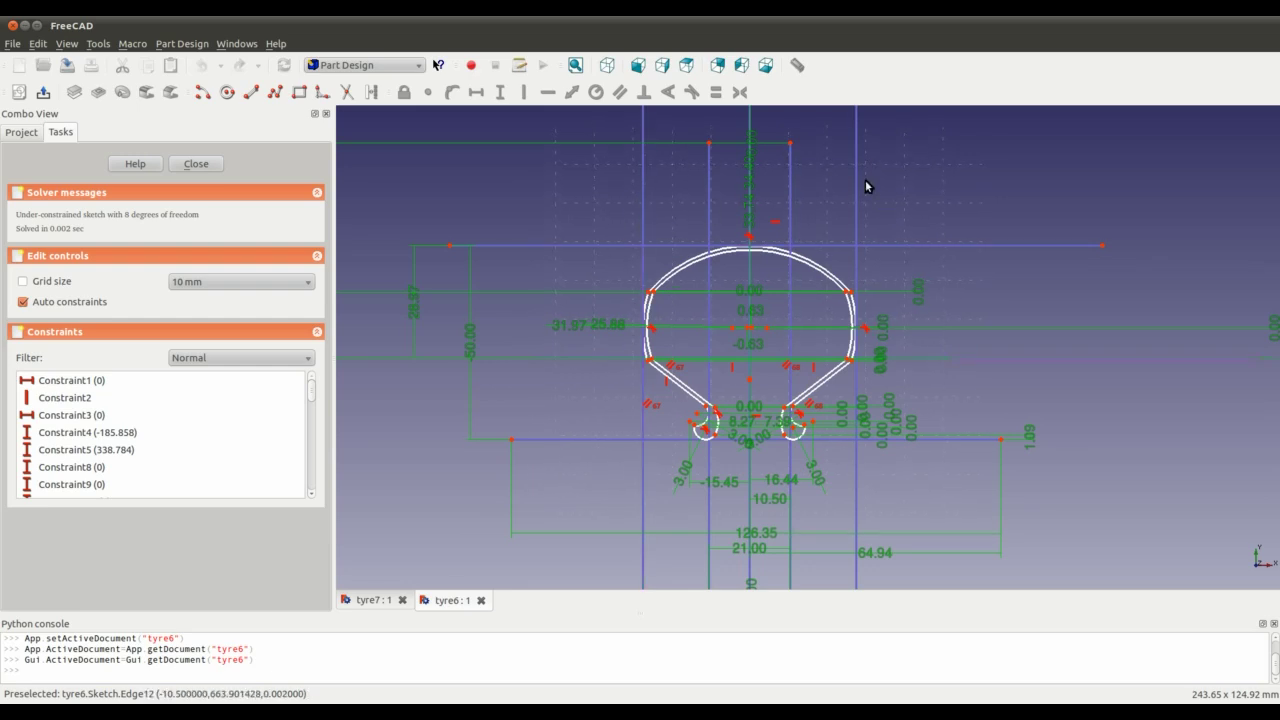
pyautogui.scroll(-2, 818, 175)
pyautogui.scroll(-2, 818, 173)
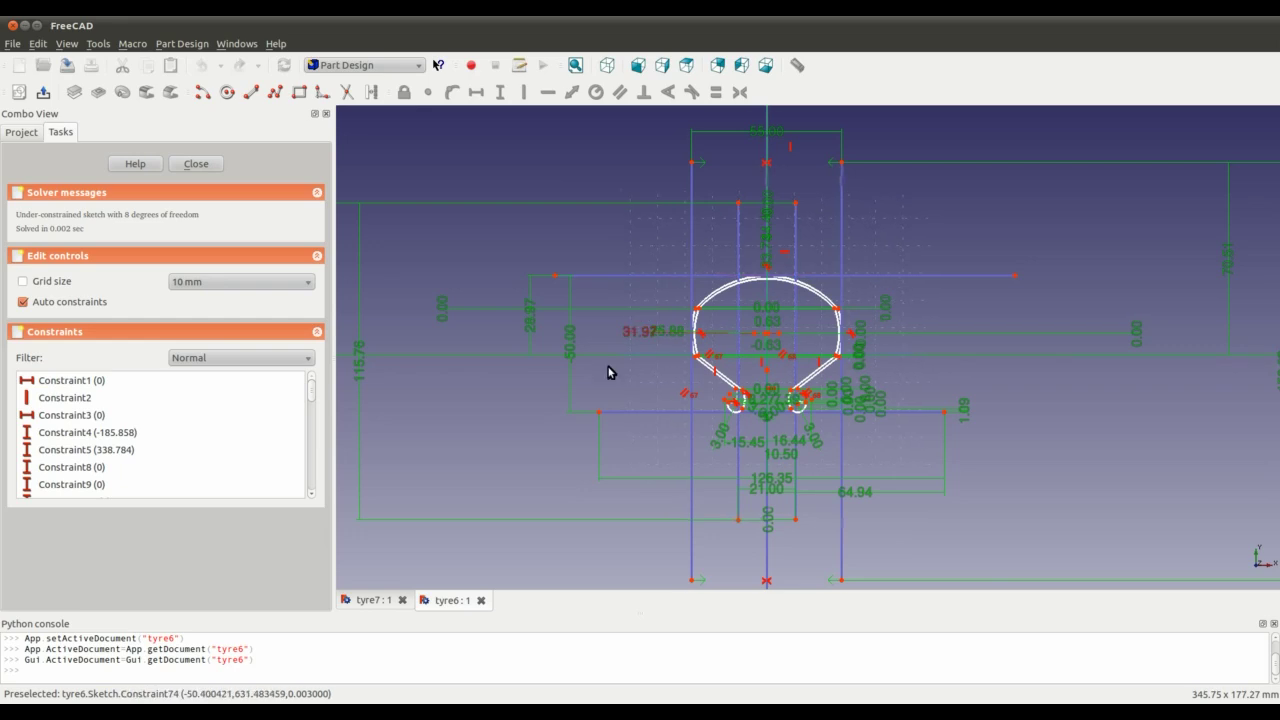
pyautogui.scroll(1, 557, 345)
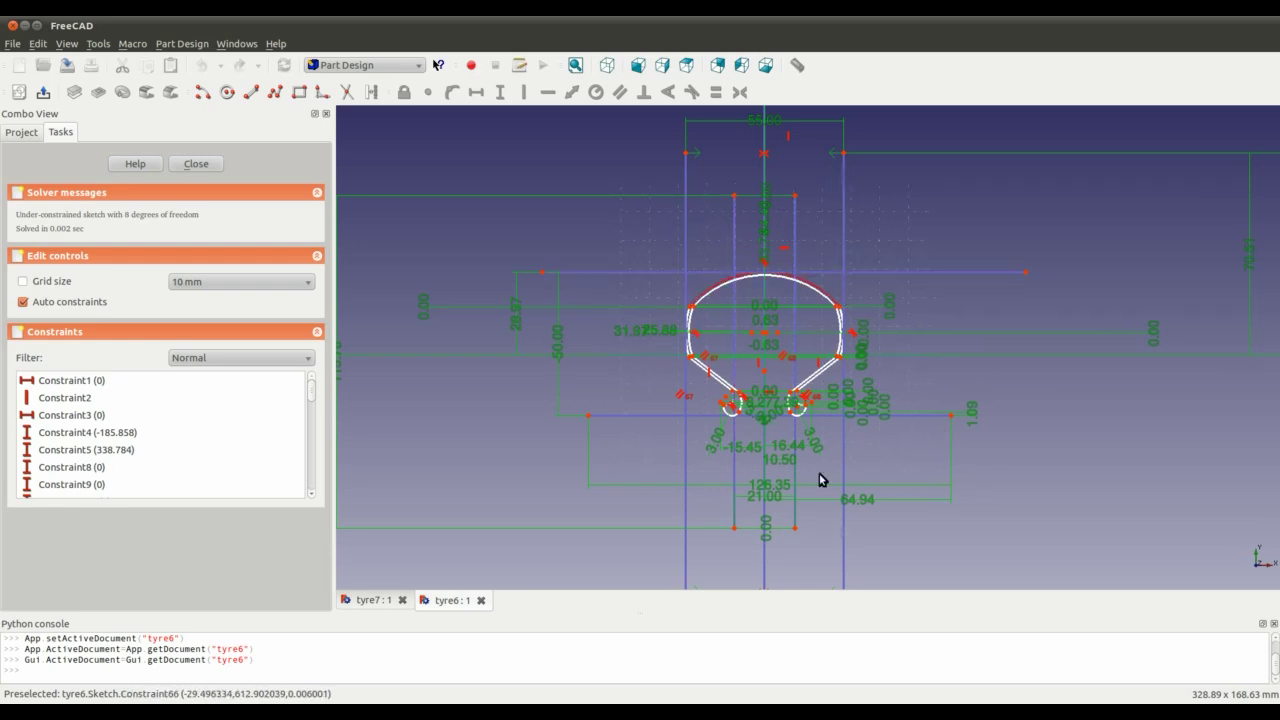
pyautogui.scroll(5, 906, 442)
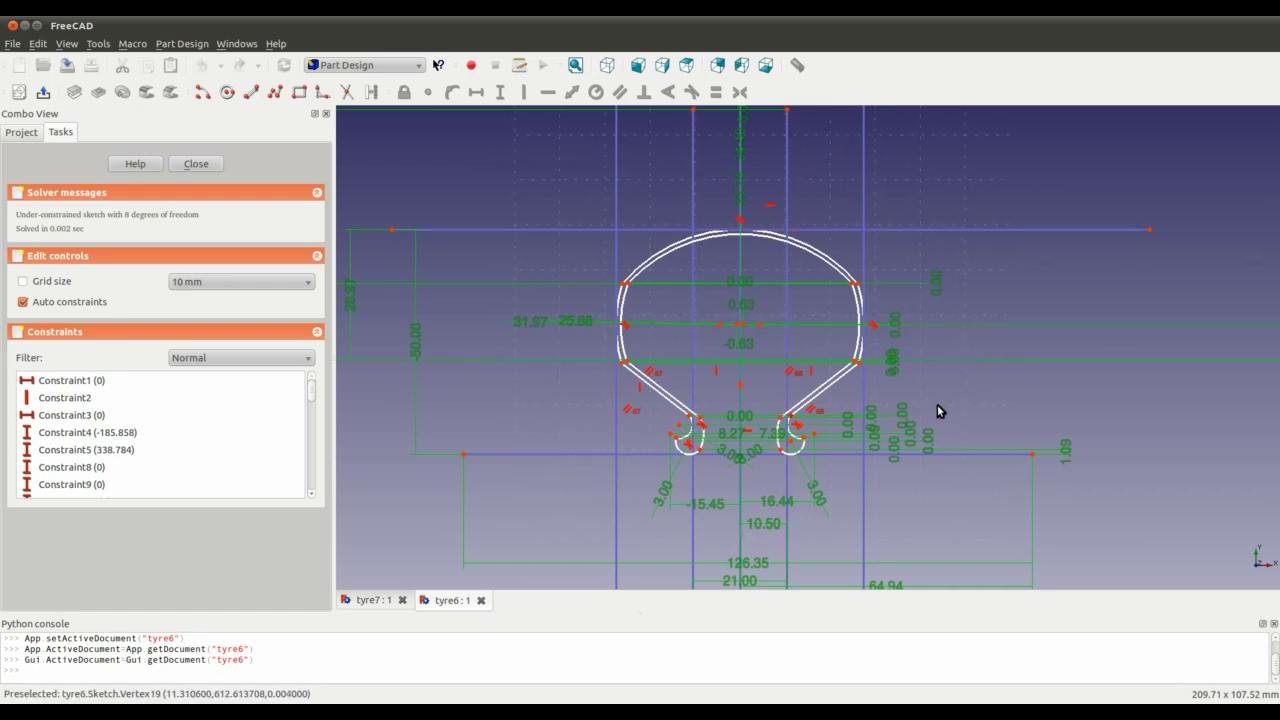
pyautogui.scroll(3, 960, 388)
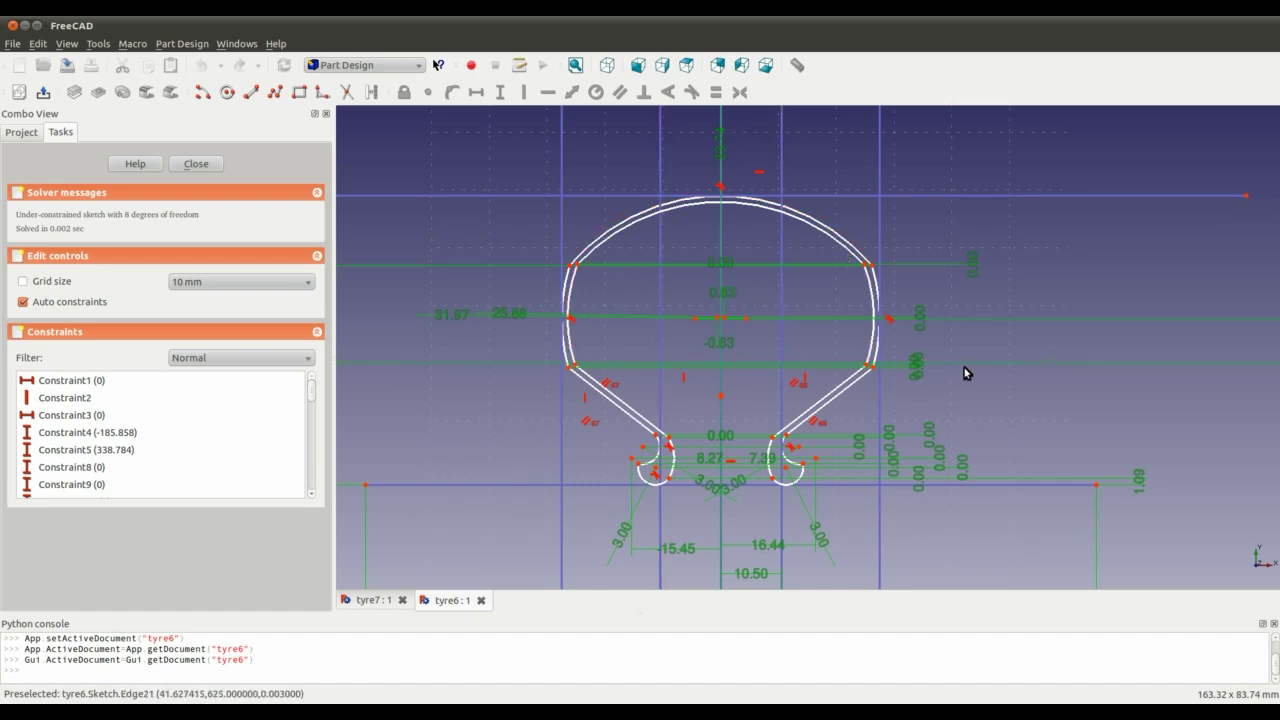
pyautogui.scroll(1, 946, 354)
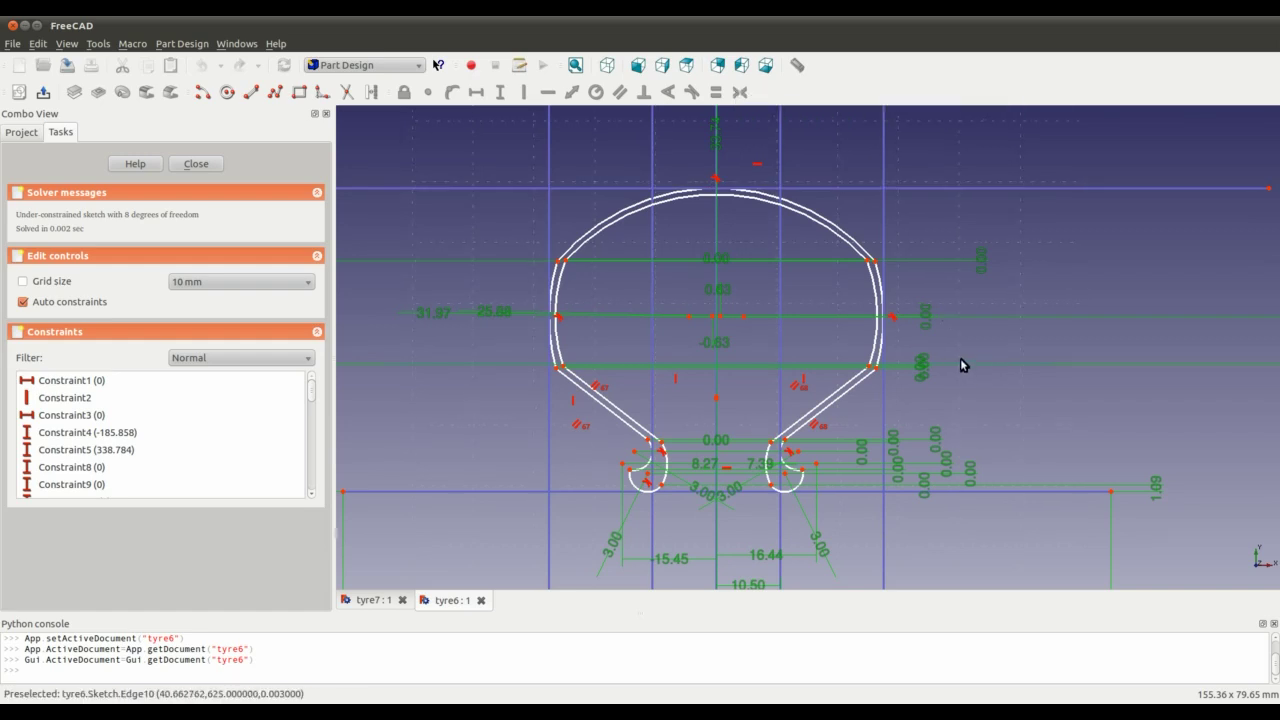
pyautogui.scroll(-2, 1032, 400)
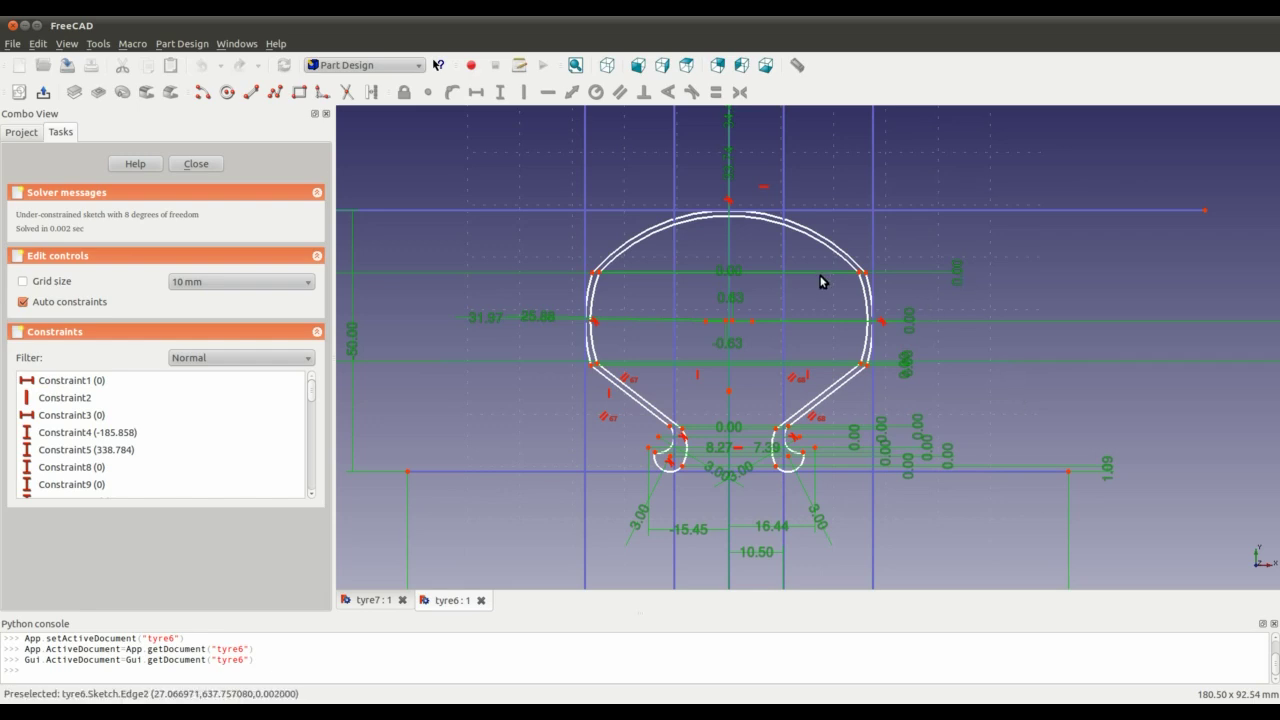
pyautogui.scroll(2, 788, 462)
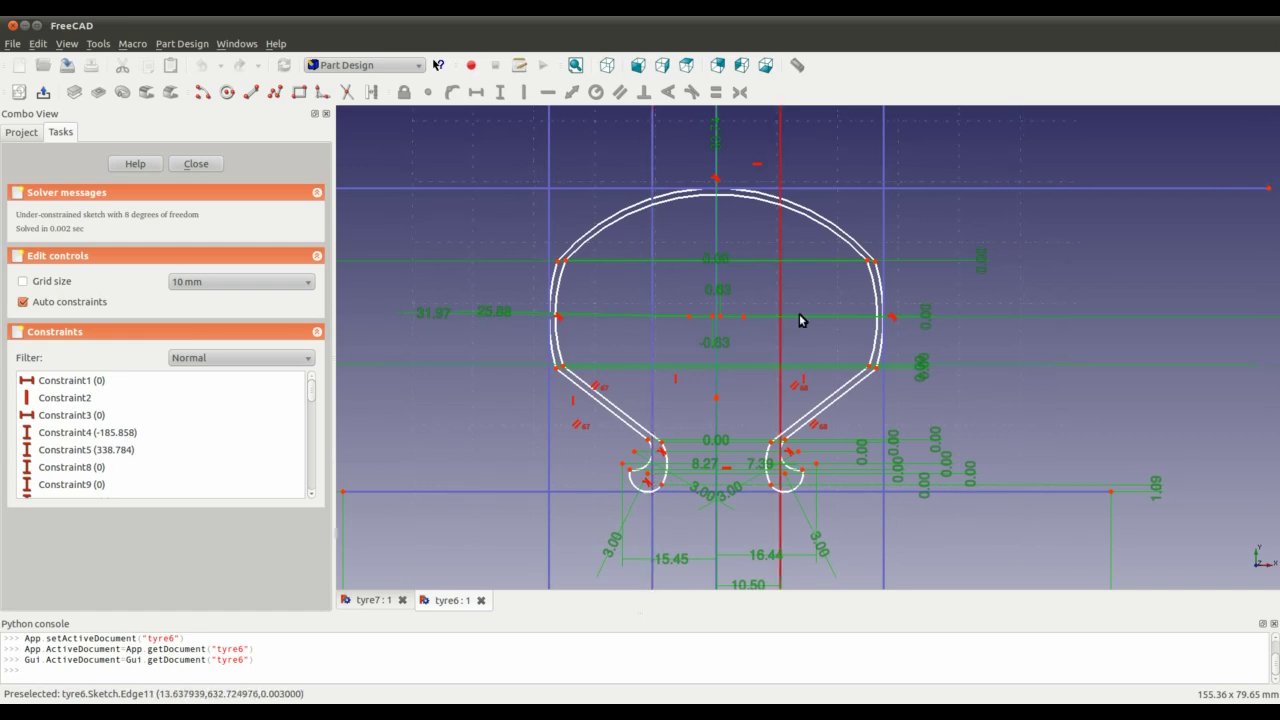
pyautogui.scroll(-2, 800, 320)
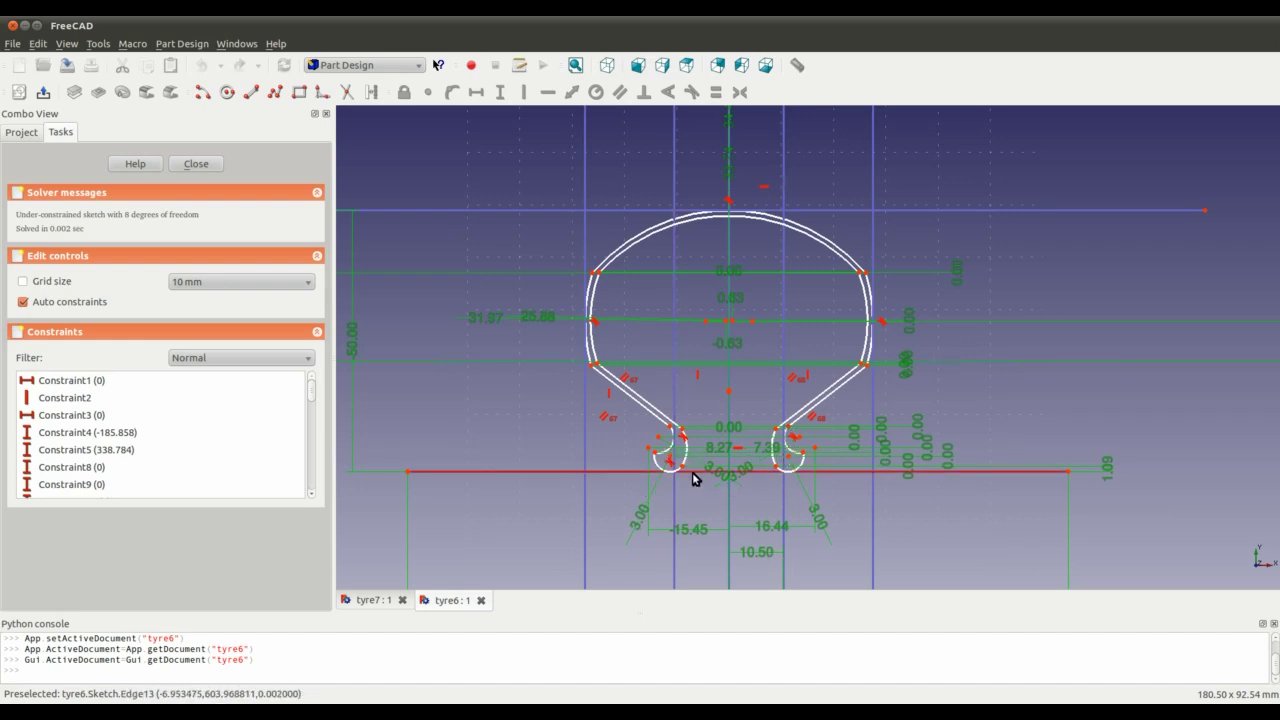
pyautogui.scroll(-1, 690, 475)
pyautogui.scroll(3, 700, 468)
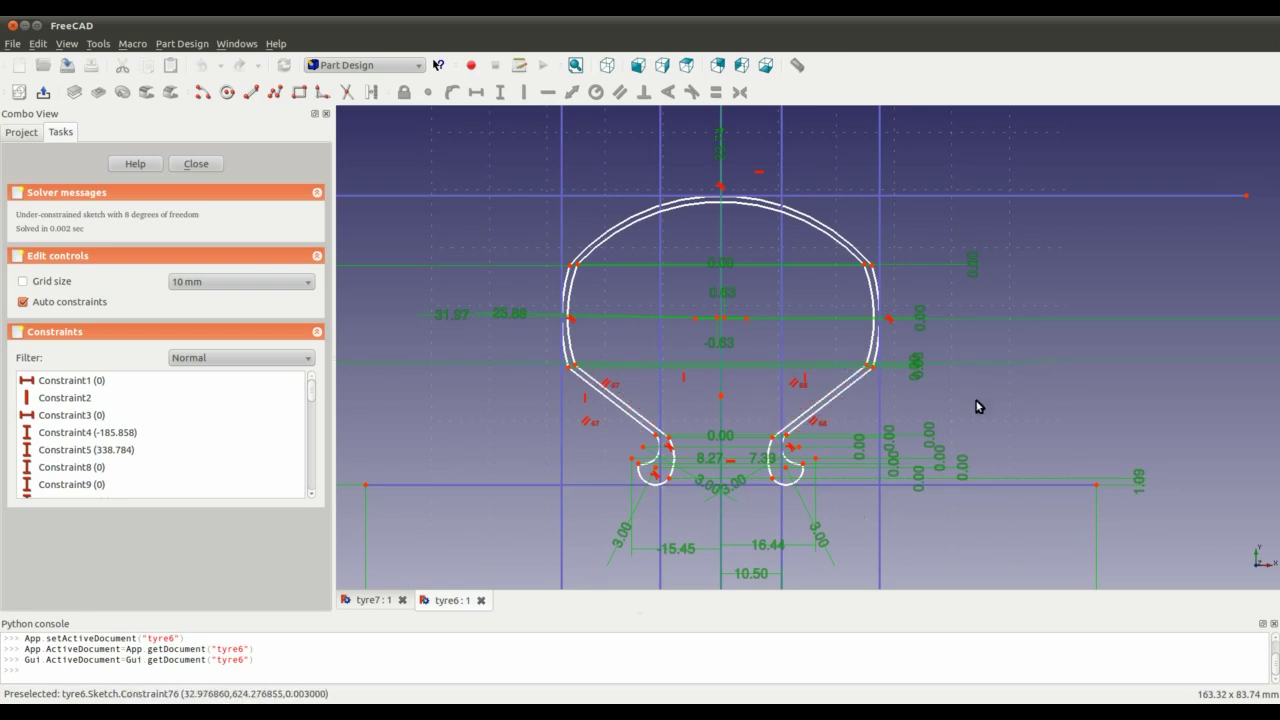
pyautogui.scroll(3, 980, 410)
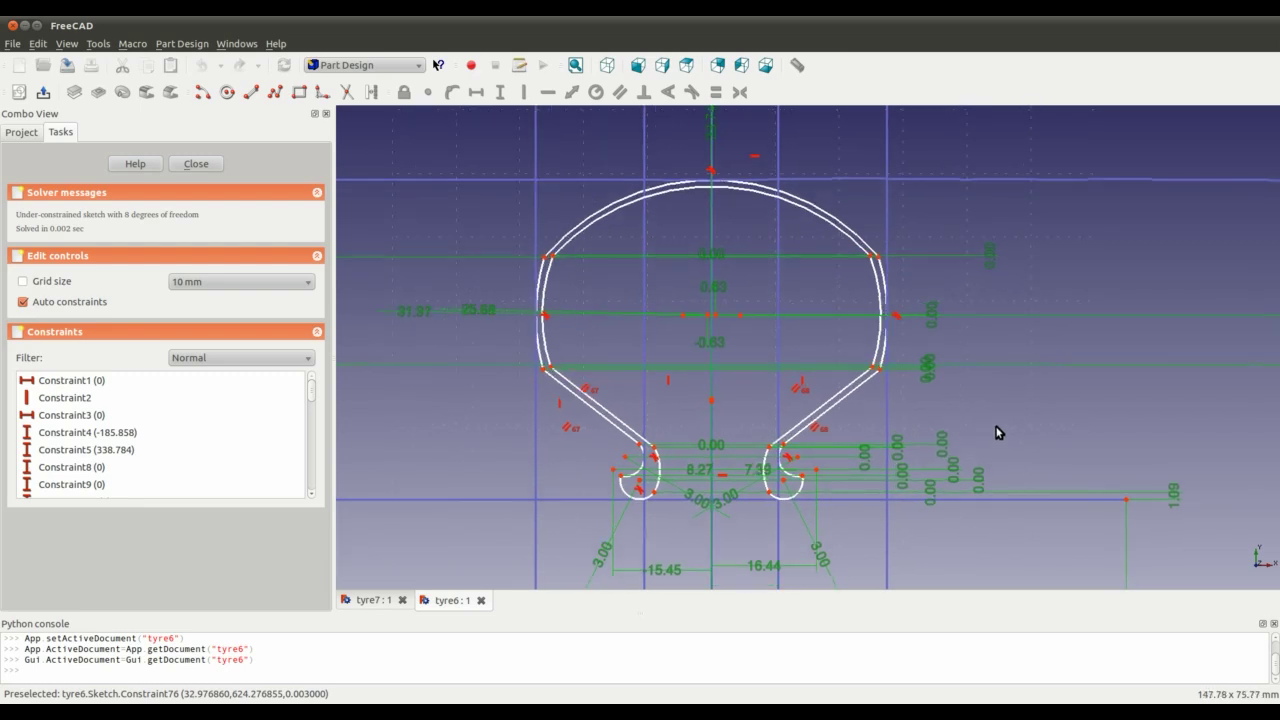
pyautogui.scroll(-4, 996, 432)
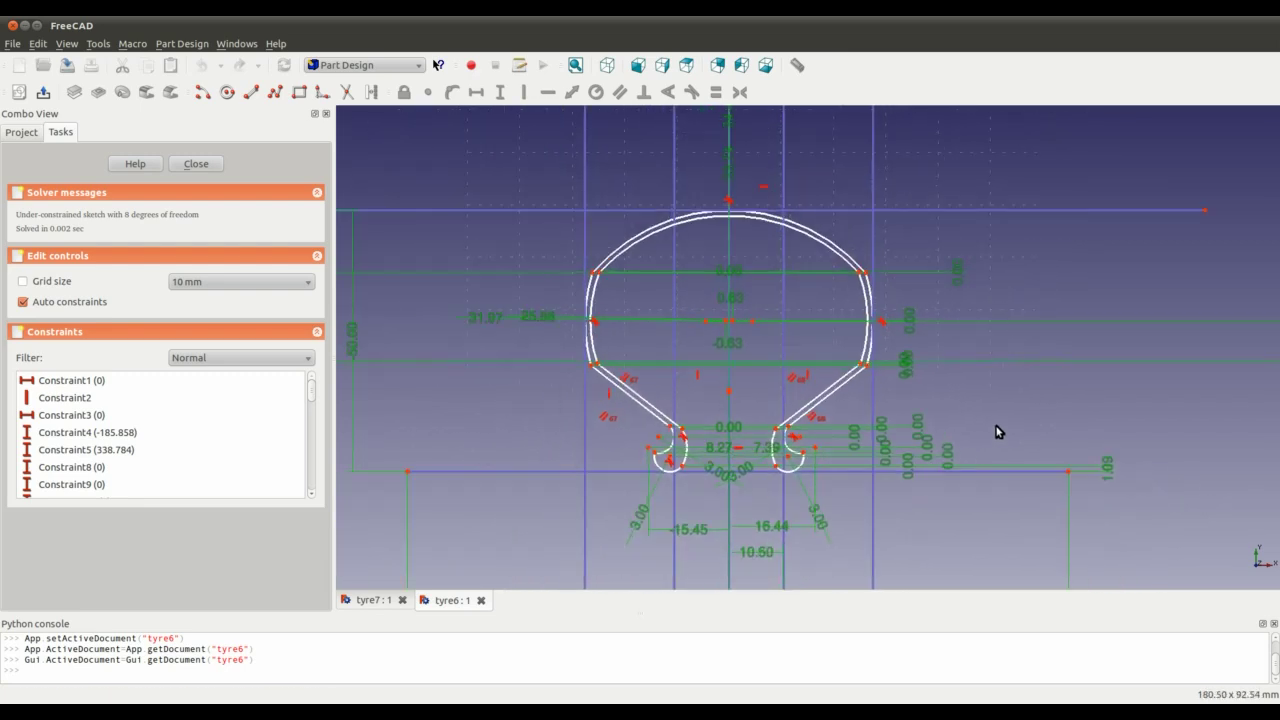
pyautogui.scroll(-2, 996, 432)
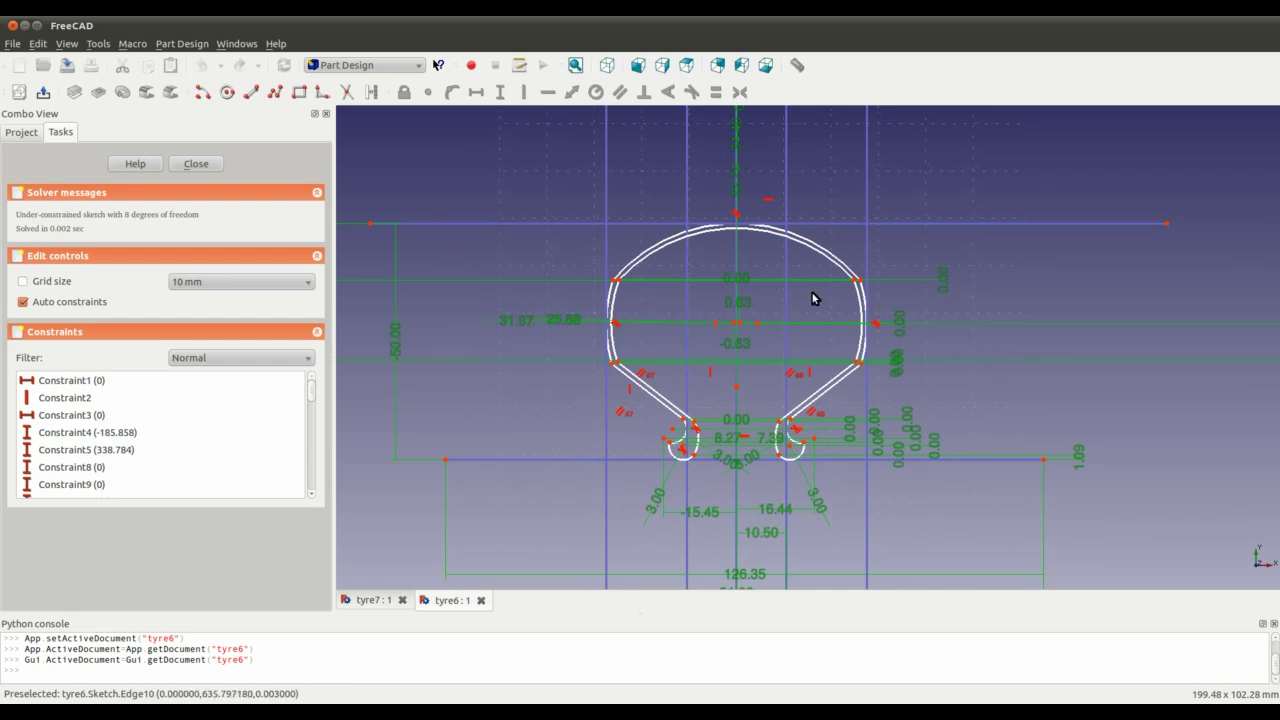
# Finish editing the tyre6 cross-section sketch and switch to the tyre7 document to view the complete tyre model.
pyautogui.click(200, 166)
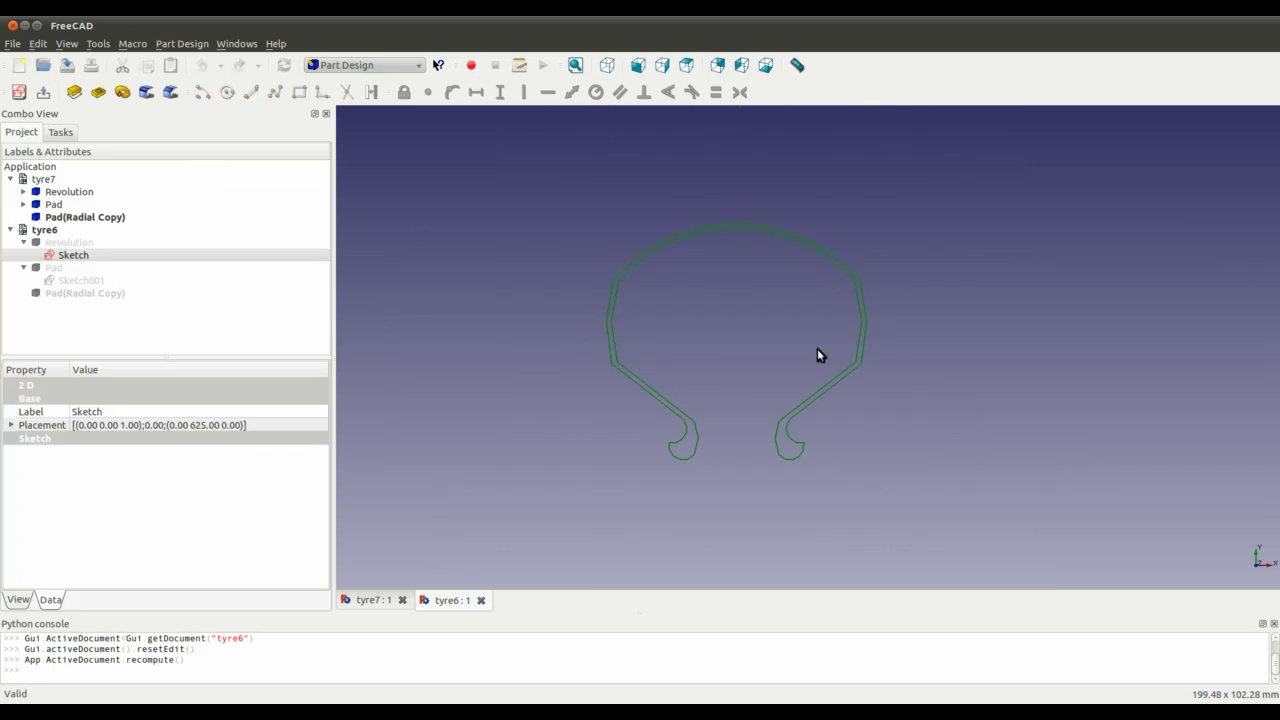
pyautogui.moveTo(768, 309)
pyautogui.mouseDown(button='middle')
pyautogui.moveTo(734, 357)
pyautogui.moveTo(526, 397)
pyautogui.moveTo(512, 430)
pyautogui.mouseUp(button='middle')
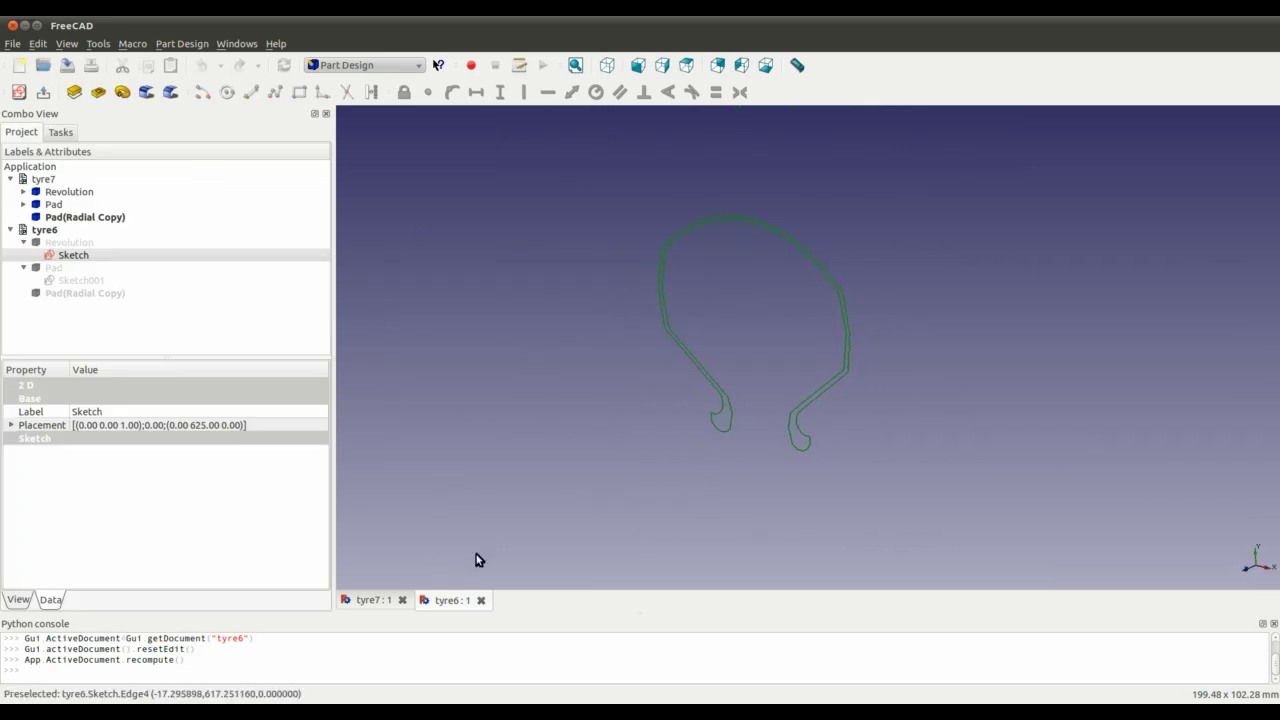
pyautogui.click(375, 602)
pyautogui.moveTo(730, 403); pyautogui.dragTo(850, 351, button='middle')
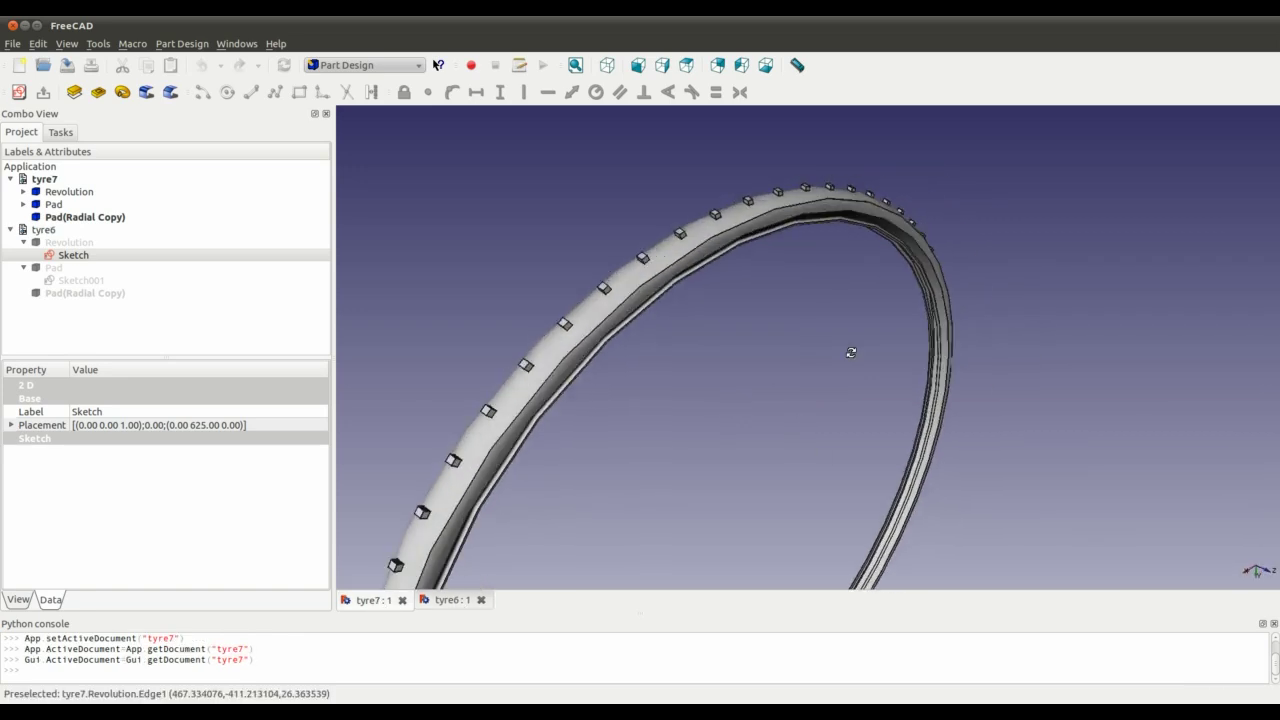
# Hide the Pad and Pad(Radial Copy) tread knobs in tyre7 so only the revolved tyre body is shown.
pyautogui.click(56, 204)
pyautogui.press('space')
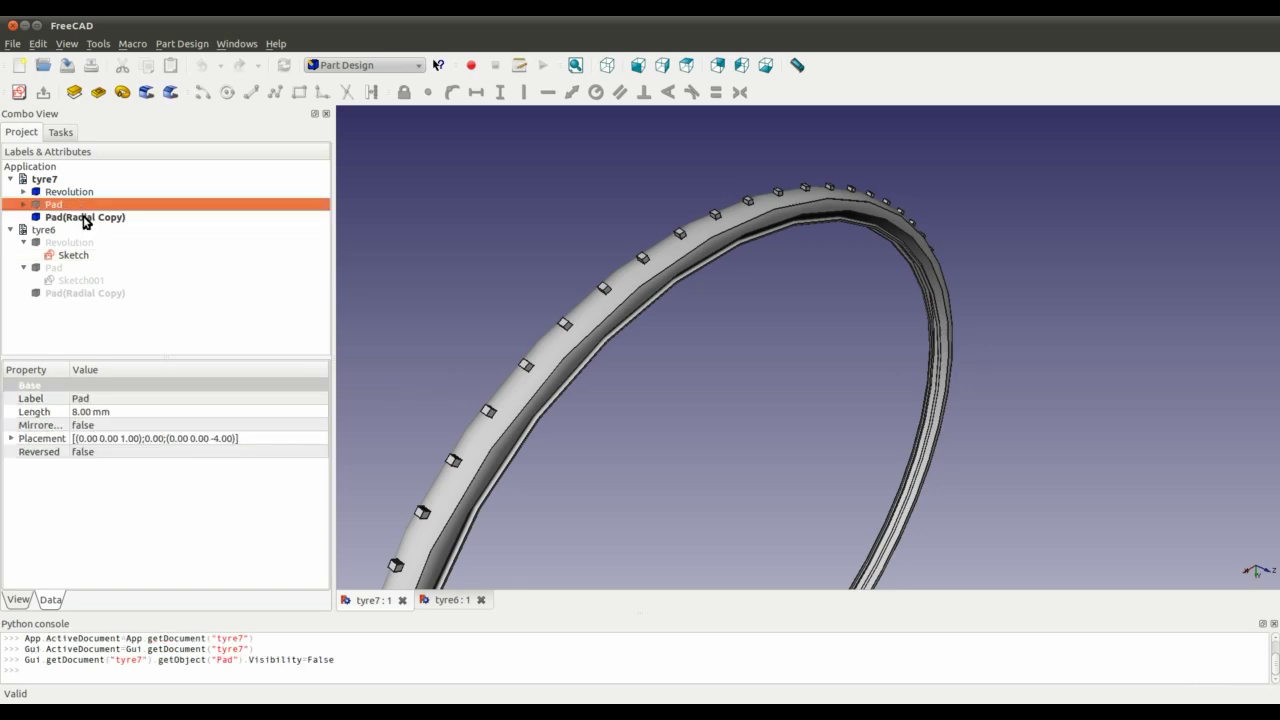
pyautogui.click(85, 217)
pyautogui.press('space')
# Set the angle of the tyre7 Revolution to 70° so that only a segment of the tyre is generated.
pyautogui.moveTo(663, 291); pyautogui.dragTo(937, 434, button='middle')
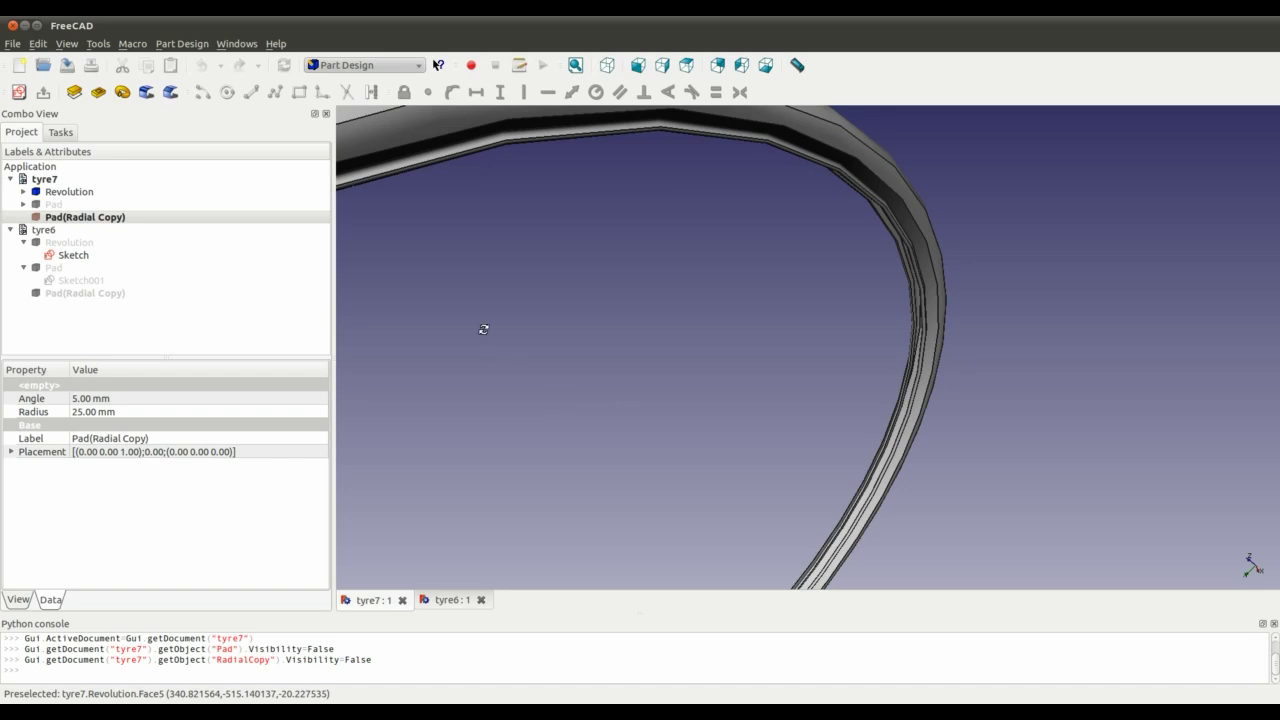
pyautogui.moveTo(483, 329); pyautogui.dragTo(1005, 315, button='middle')
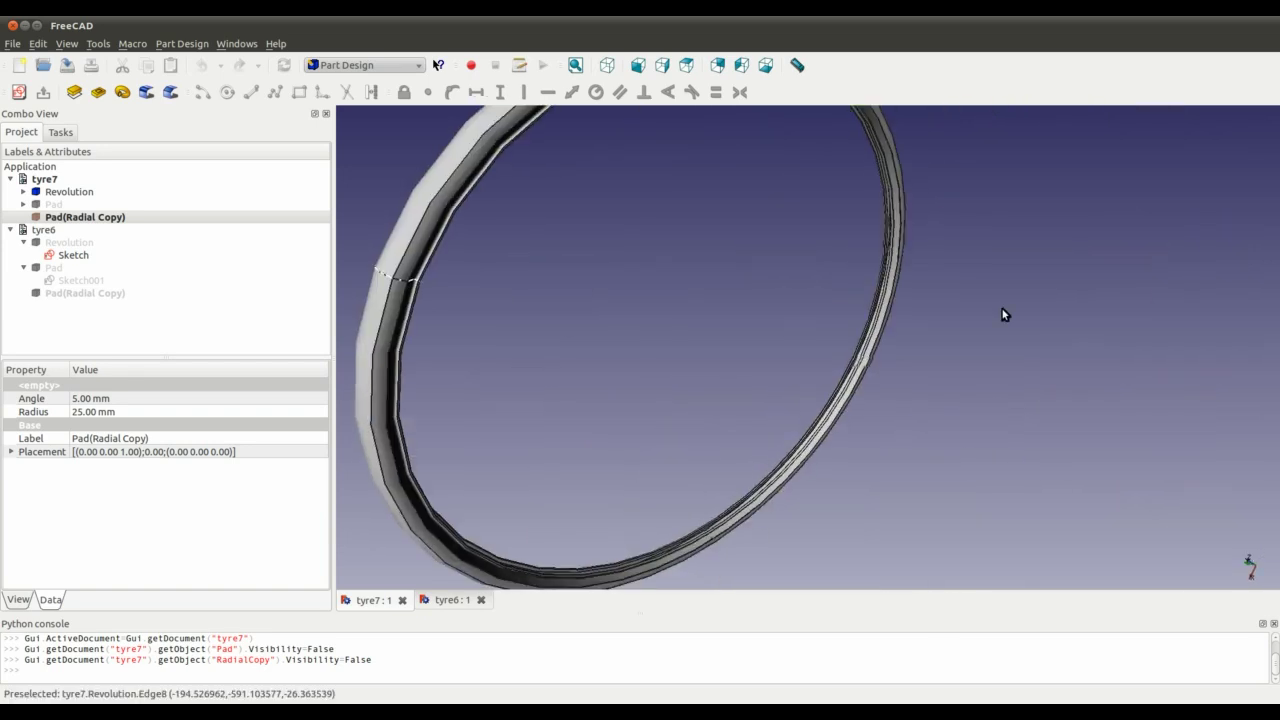
pyautogui.scroll(8, 940, 400)
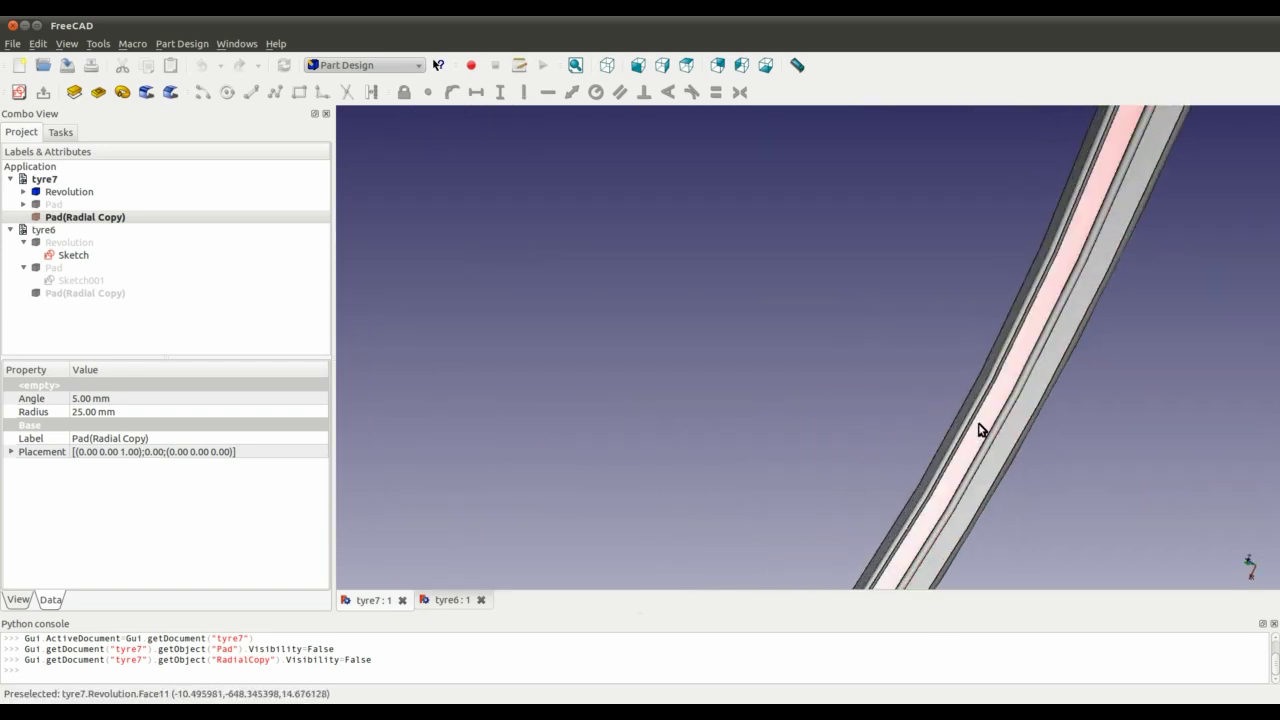
pyautogui.moveTo(980, 430); pyautogui.dragTo(157, 380, button='middle')
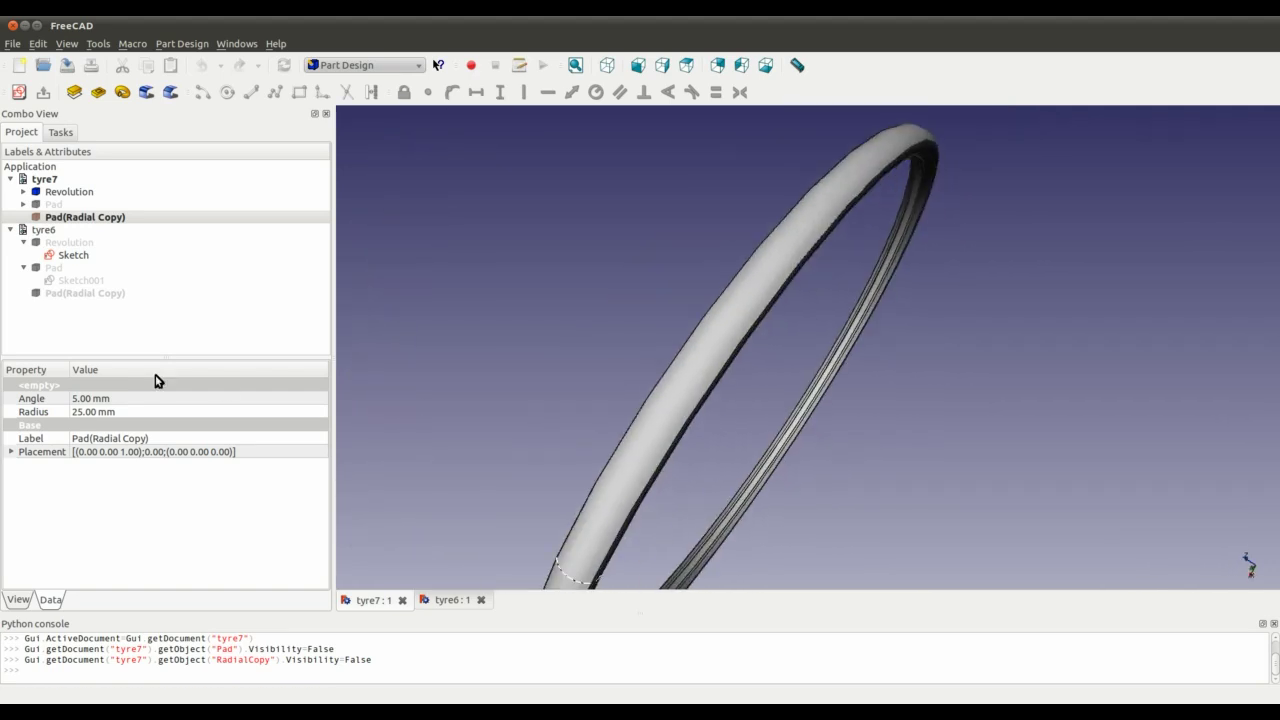
pyautogui.click(64, 192)
pyautogui.click(93, 398)
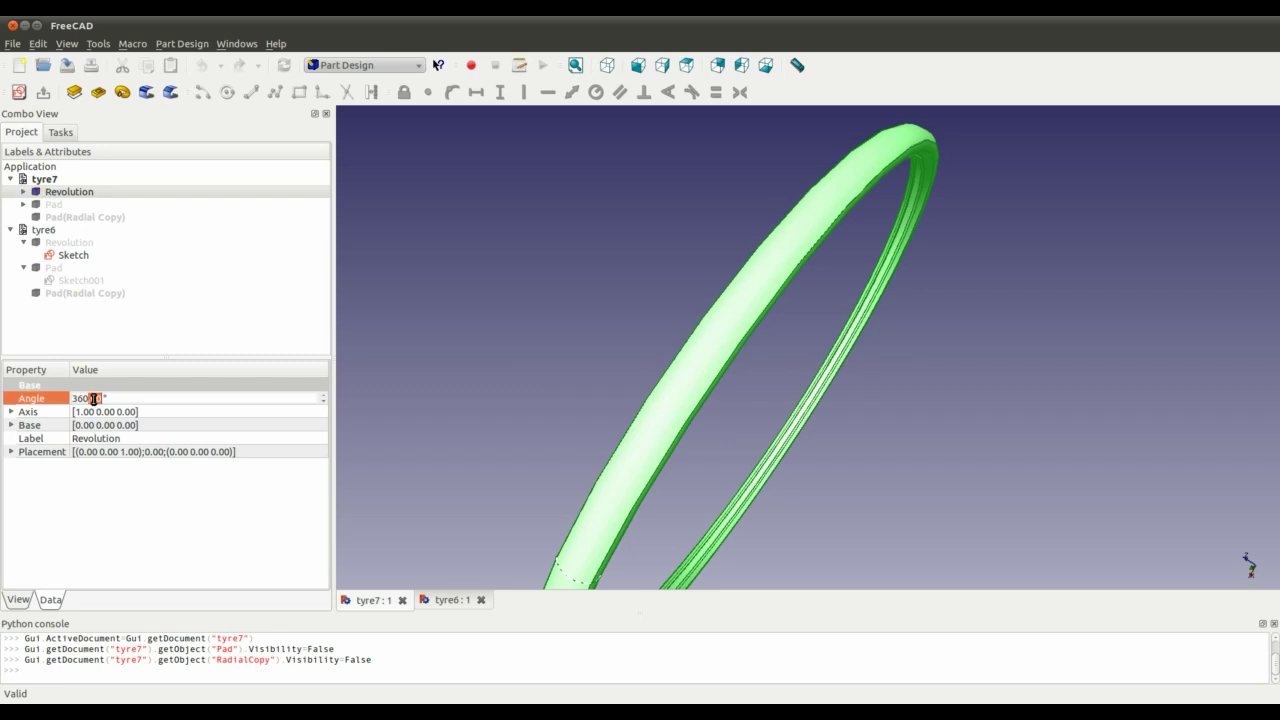
pyautogui.write('70')
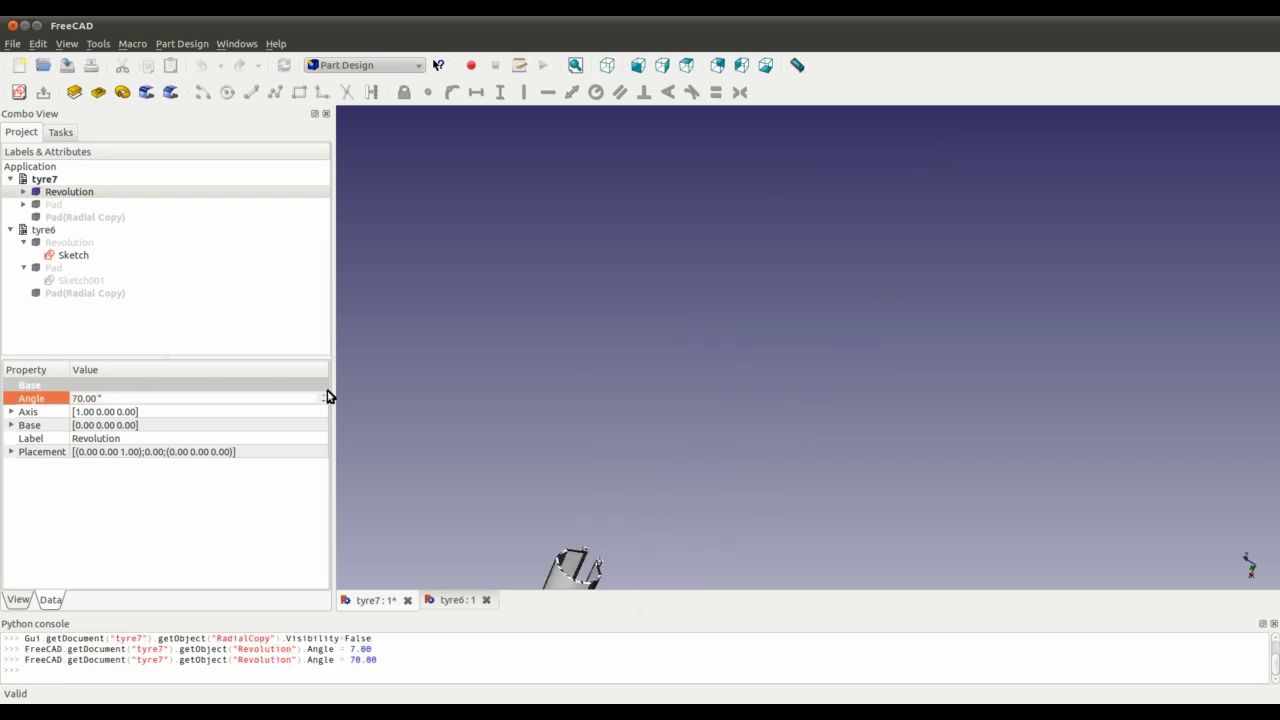
# Examine the shortened tyre segment from several angles, including its open cross-section, inner surface and bead edges.
pyautogui.moveTo(666, 420); pyautogui.dragTo(722, 246, button='middle')
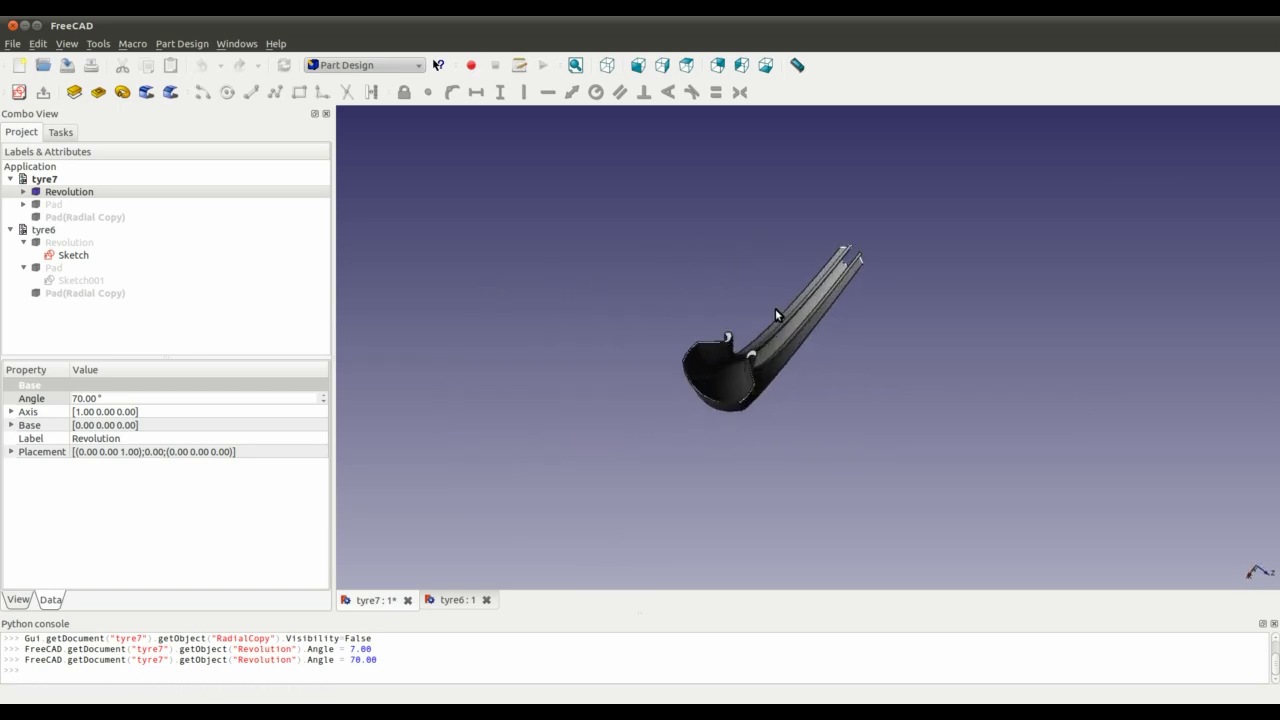
pyautogui.moveTo(775, 314); pyautogui.dragTo(925, 270, button='middle')
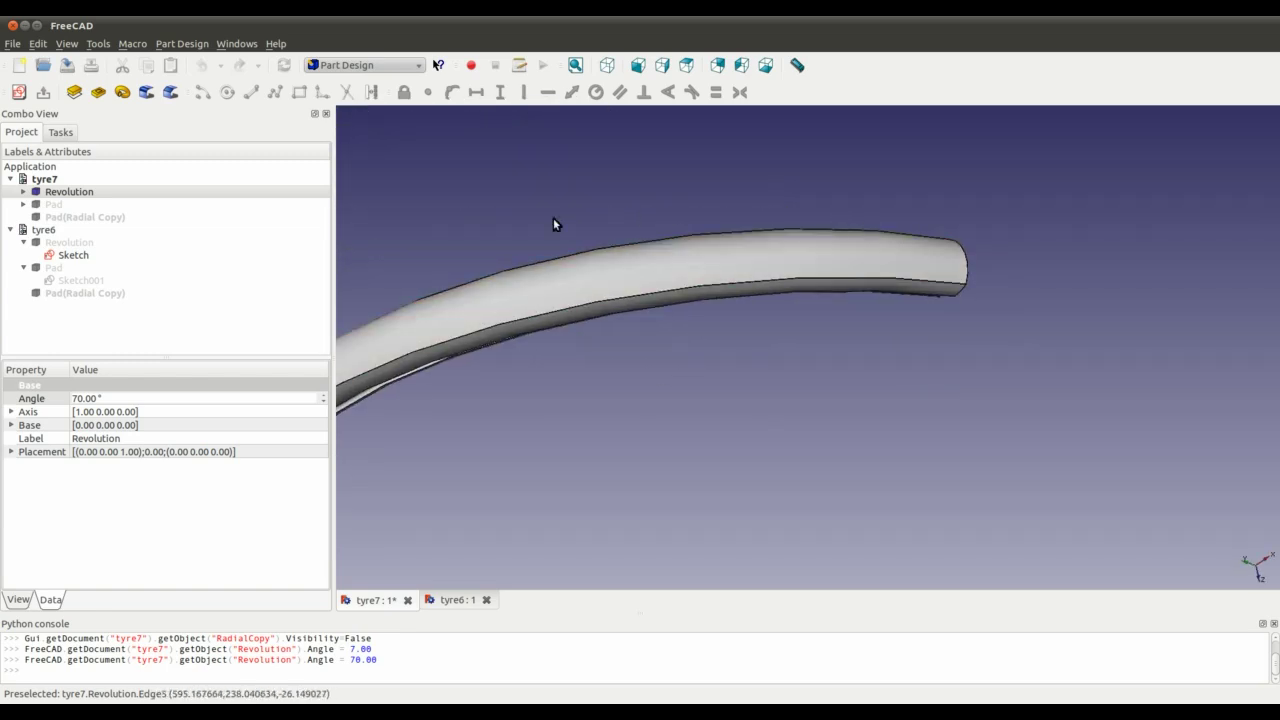
pyautogui.moveTo(749, 397); pyautogui.dragTo(654, 583, button='middle')
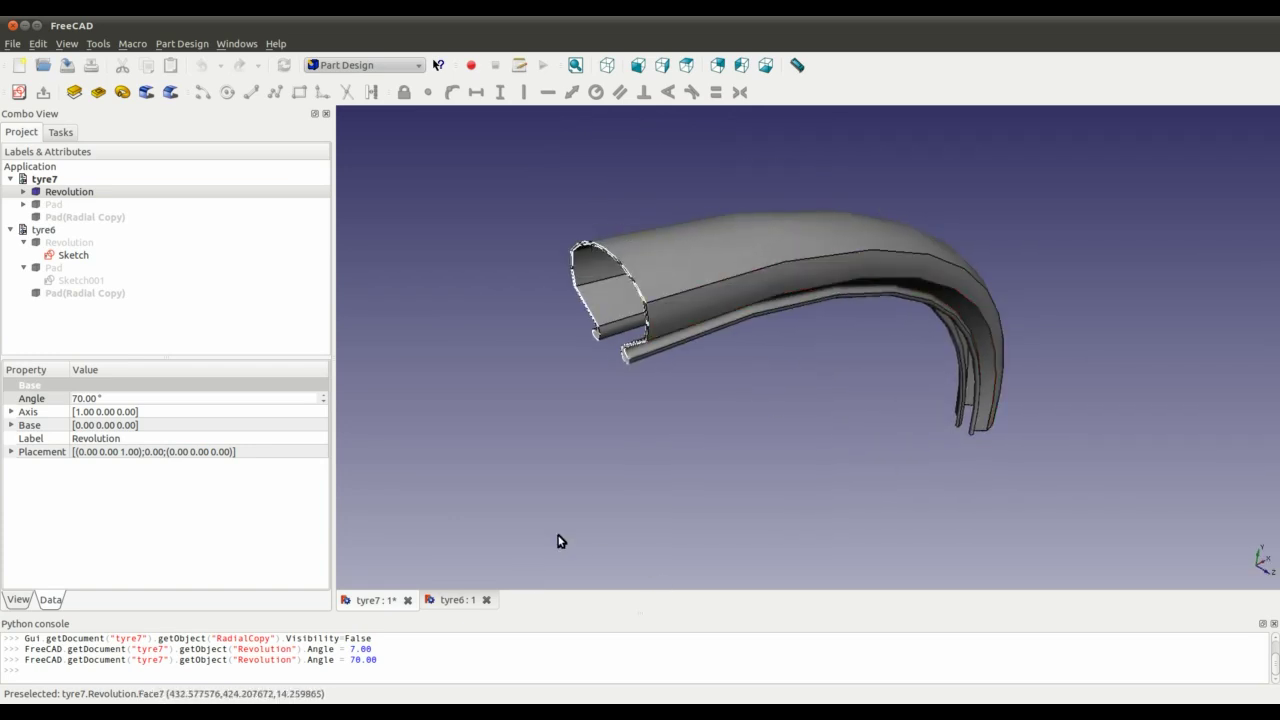
pyautogui.moveTo(764, 432); pyautogui.dragTo(846, 418, button='middle')
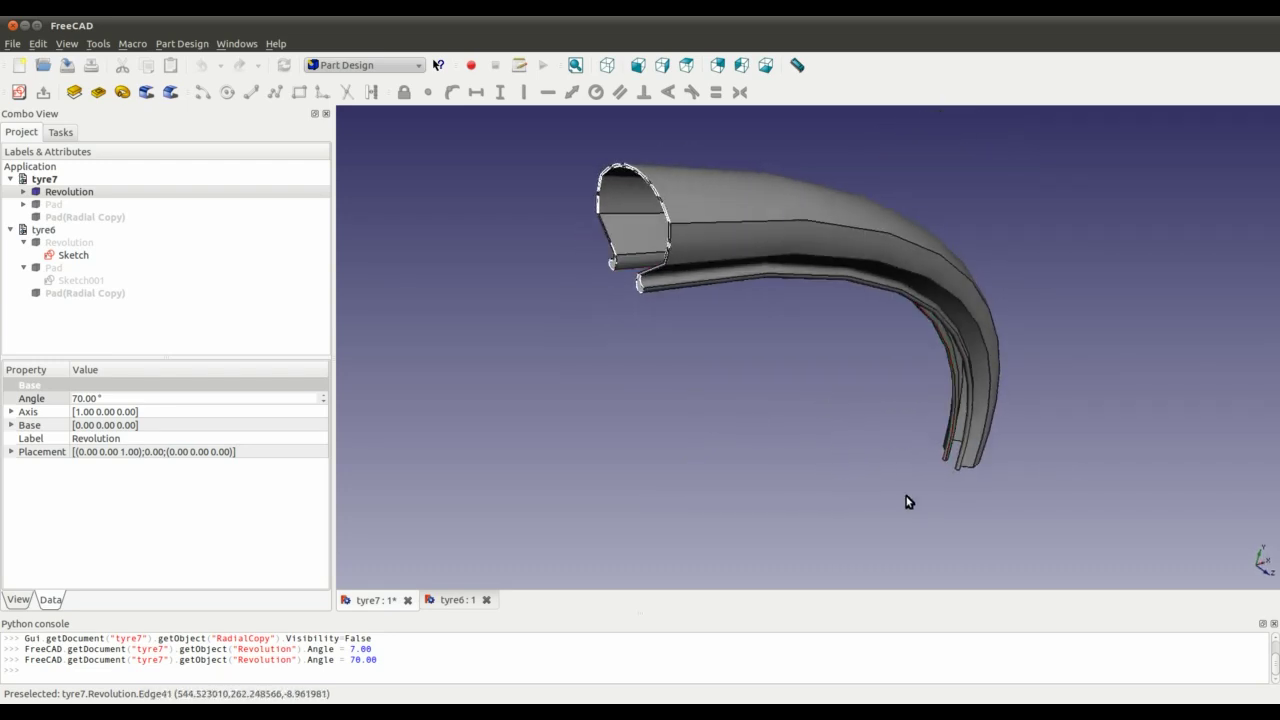
pyautogui.moveTo(800, 318); pyautogui.dragTo(634, 408, button='middle')
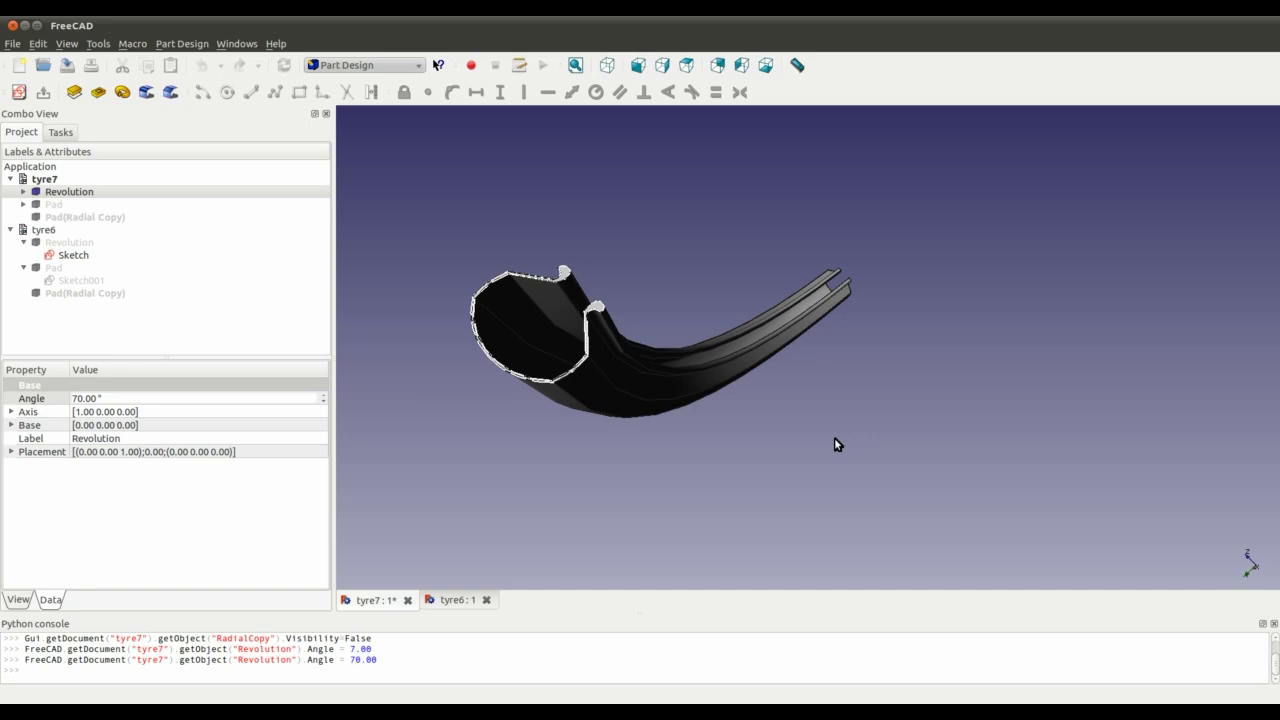
pyautogui.moveTo(634, 249); pyautogui.dragTo(940, 303, button='middle')
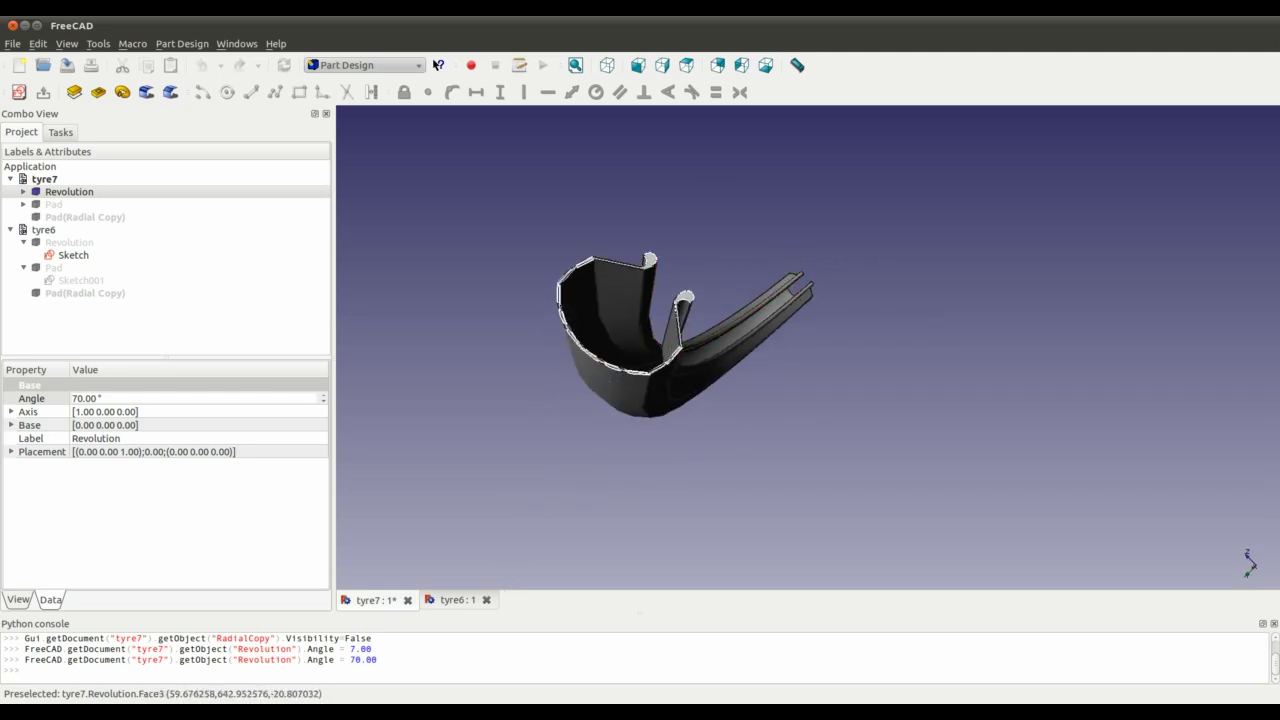
# Switch to gedit, examine the makeCopy function, RadialCopy class and makeRadialCopy function in RadialCopy.py, and return to the FreeCAD tyre model.
pyautogui.hotkey('alt', 'Tab')
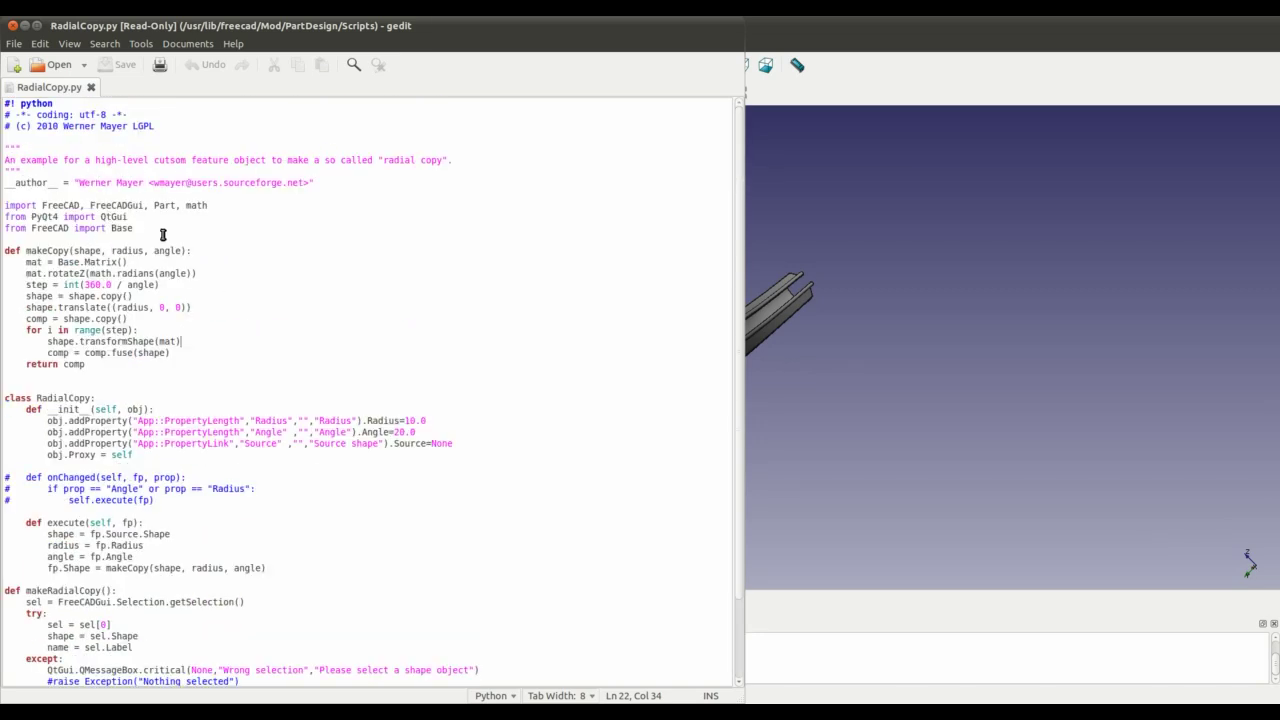
pyautogui.scroll(-3, 161, 235)
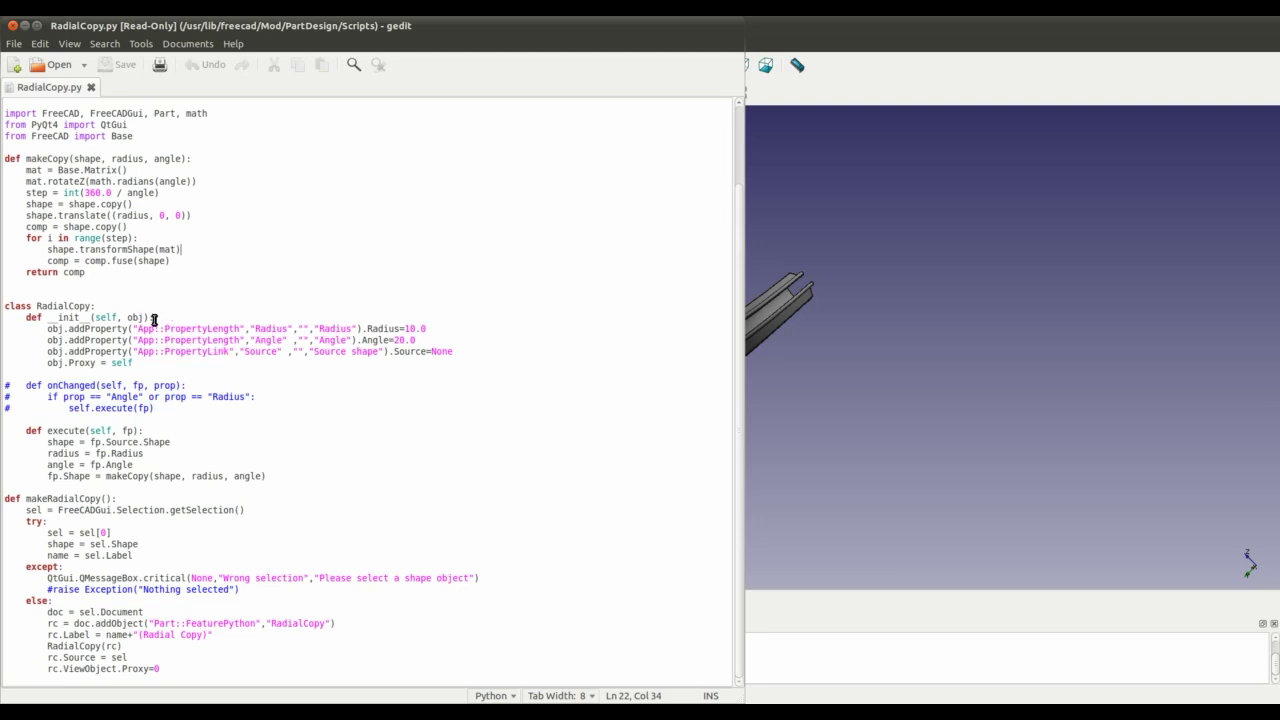
pyautogui.scroll(3, 154, 320)
pyautogui.moveTo(52, 250); pyautogui.dragTo(299, 420)
pyautogui.click(209, 434)
pyautogui.click(312, 508)
pyautogui.scroll(-3, 330, 525)
pyautogui.click(342, 472)
pyautogui.scroll(3, 344, 471)
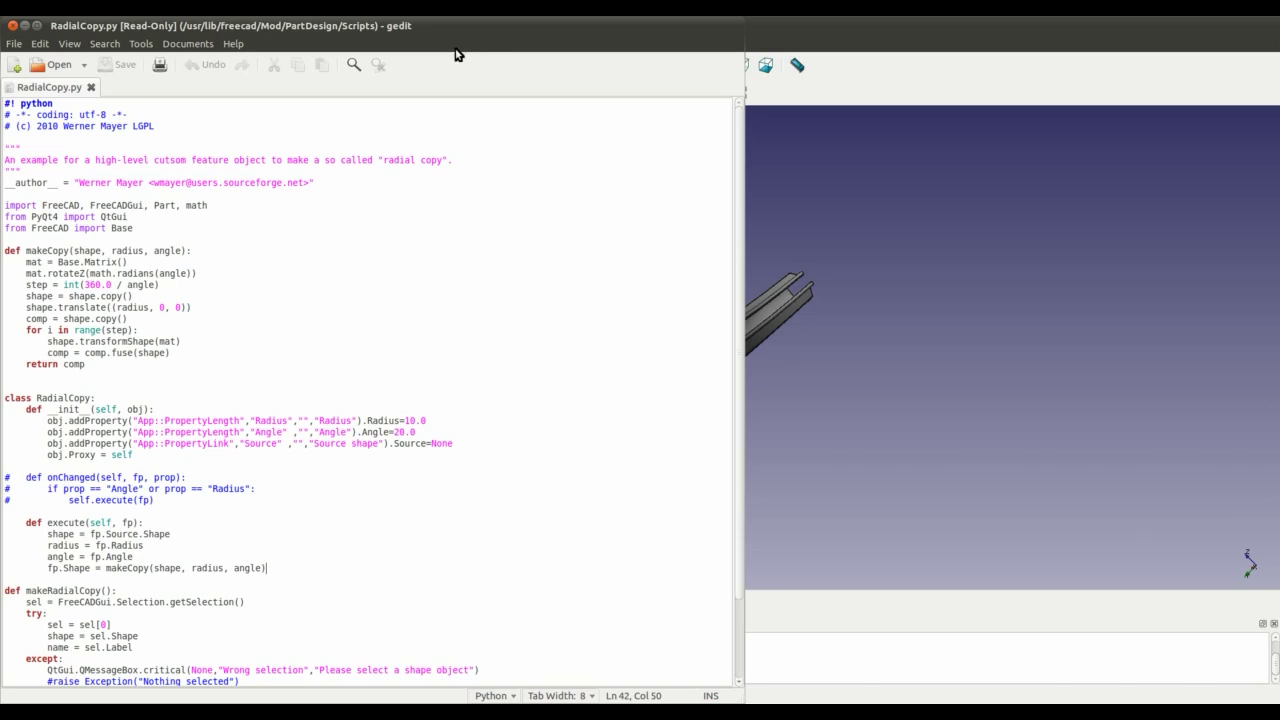
pyautogui.click(25, 30)
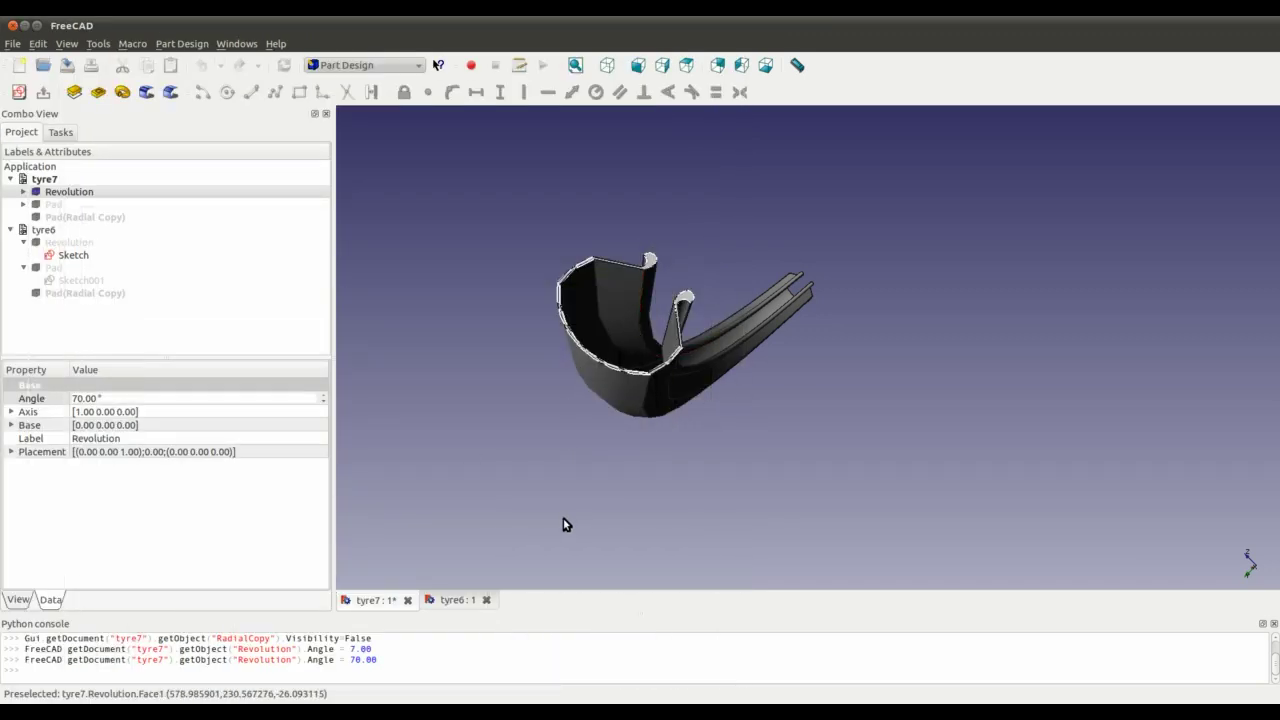
pyautogui.moveTo(808, 360); pyautogui.dragTo(773, 428, button='middle')
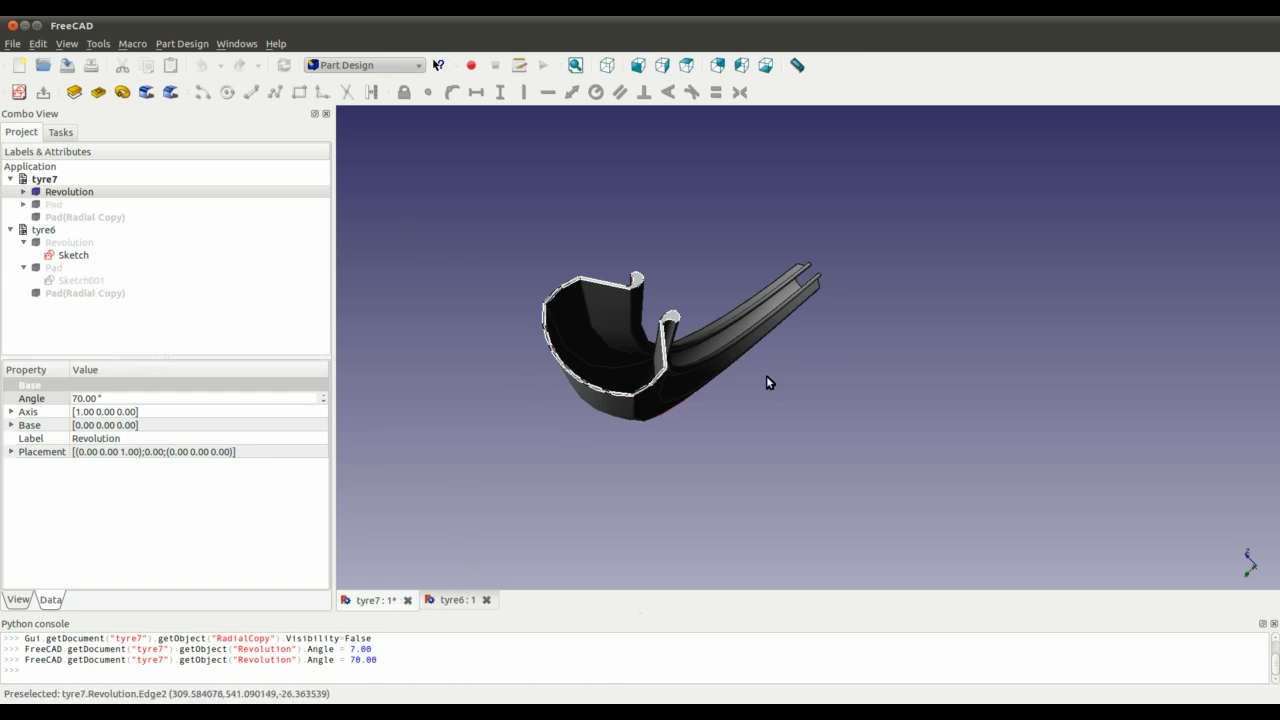
pyautogui.moveTo(766, 380); pyautogui.dragTo(760, 526, button='middle')
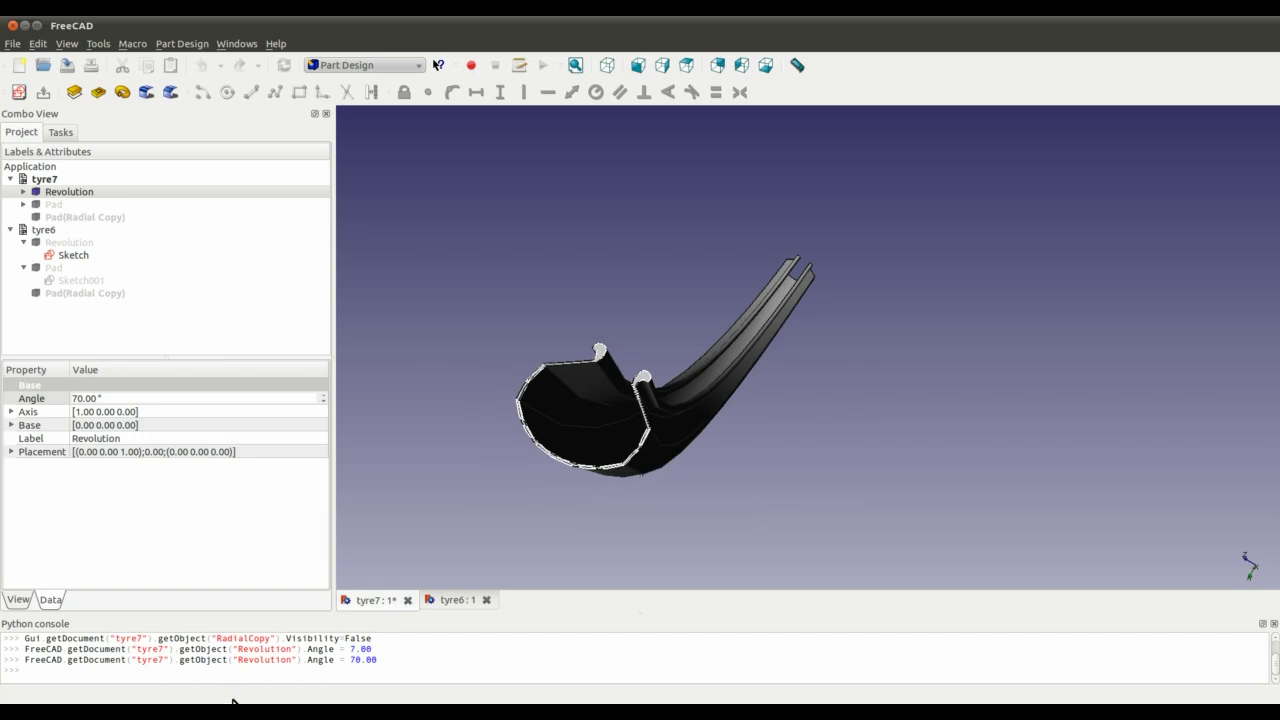
pyautogui.moveTo(597, 315); pyautogui.dragTo(583, 482, button='middle')
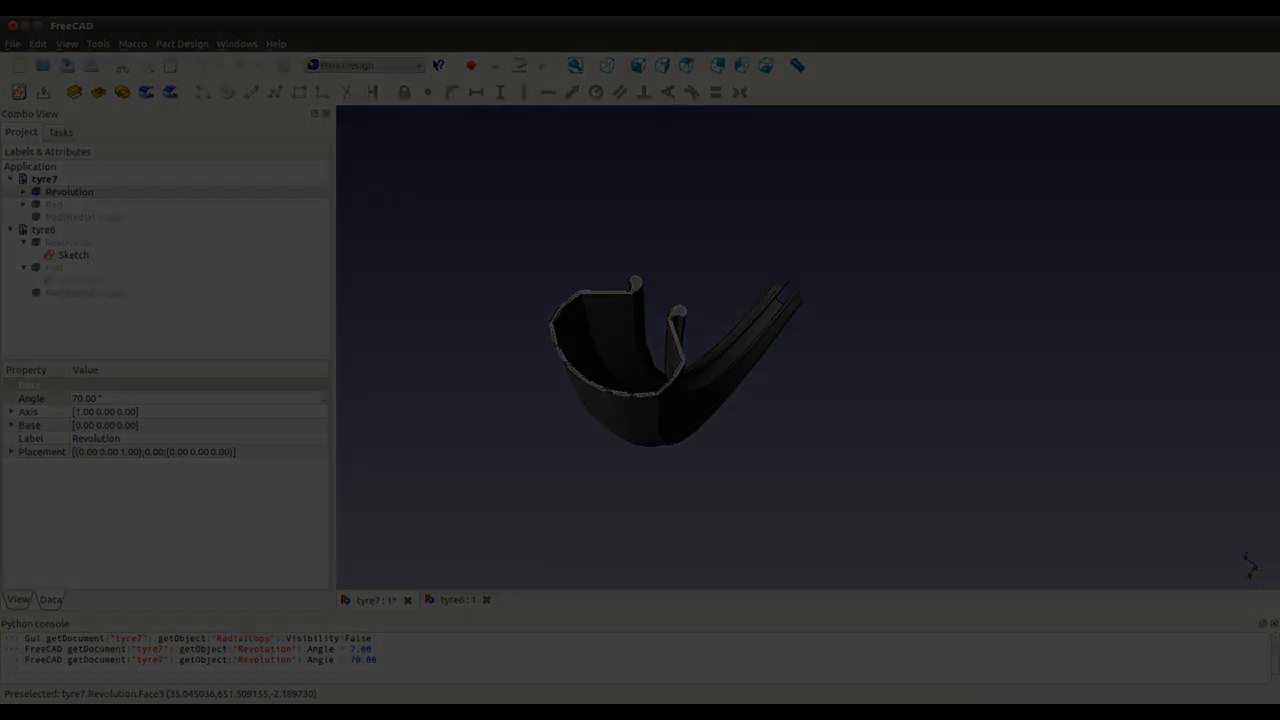